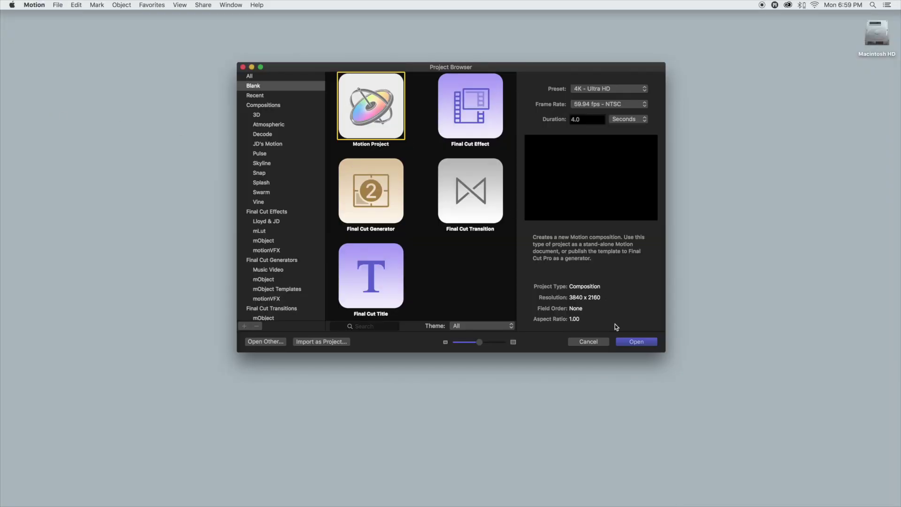
Step: Open the new blank project, fit the canvas in the viewer, and rename Group to 'Rectangle'
{"action": "left_click", "coordinate": [631, 346]}
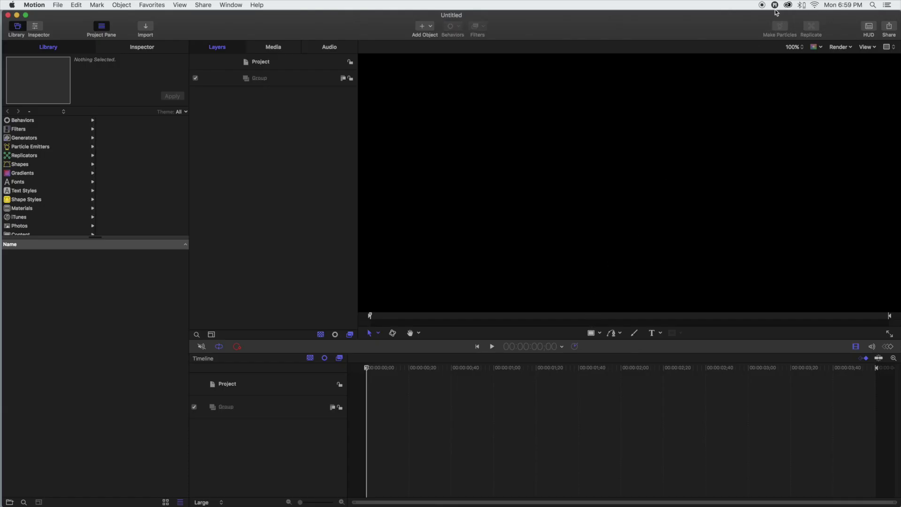
{"action": "left_click", "coordinate": [801, 48]}
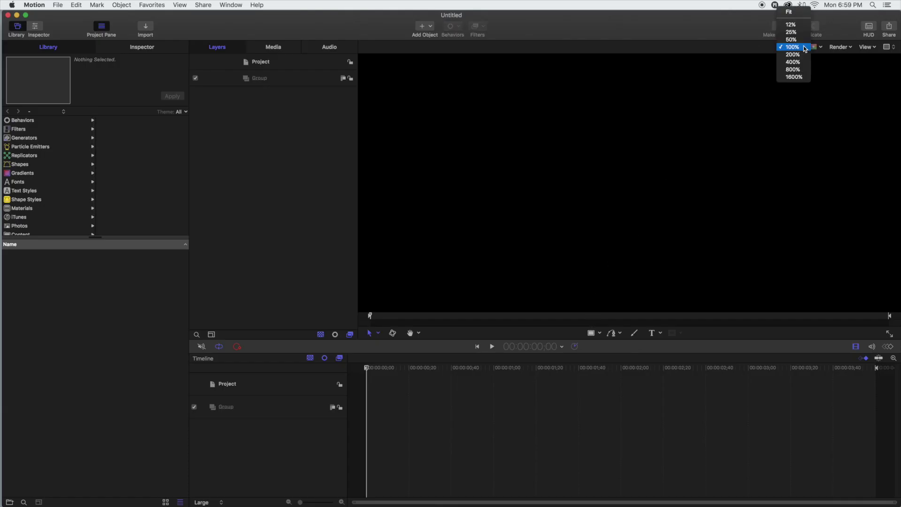
{"action": "left_click", "coordinate": [795, 14]}
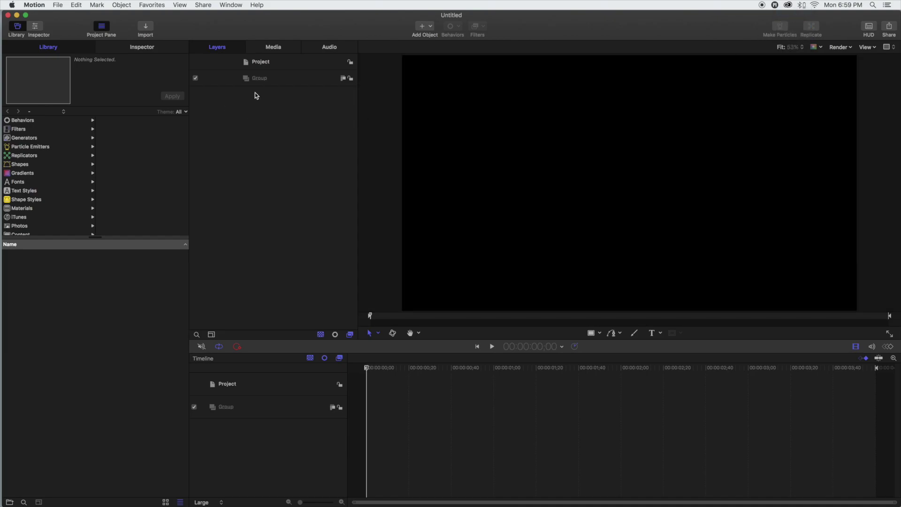
{"action": "left_click", "coordinate": [265, 79]}
{"action": "left_click", "coordinate": [263, 80]}
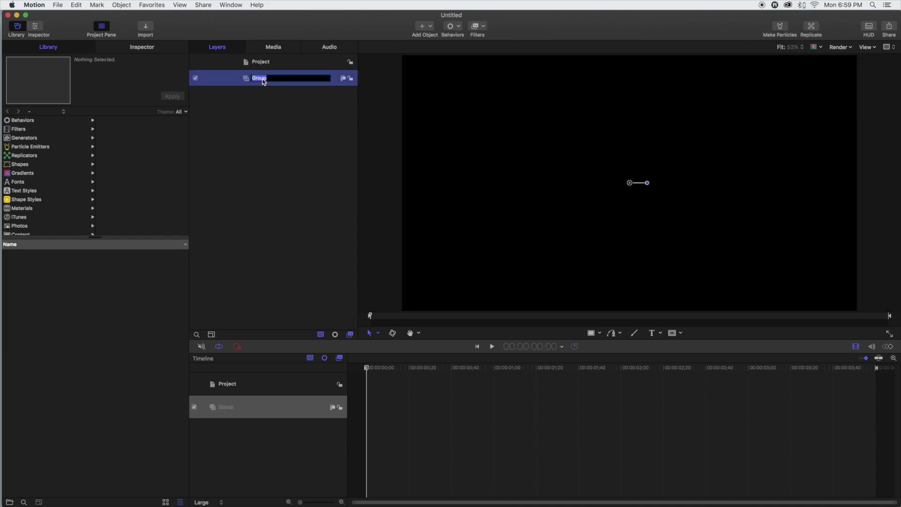
{"action": "type", "text": "Rectangle"}
{"action": "key", "text": "Return"}
Step: Draw a white rectangle outline and nudge it to the canvas centre
{"action": "left_click", "coordinate": [600, 332]}
{"action": "left_click", "coordinate": [610, 346]}
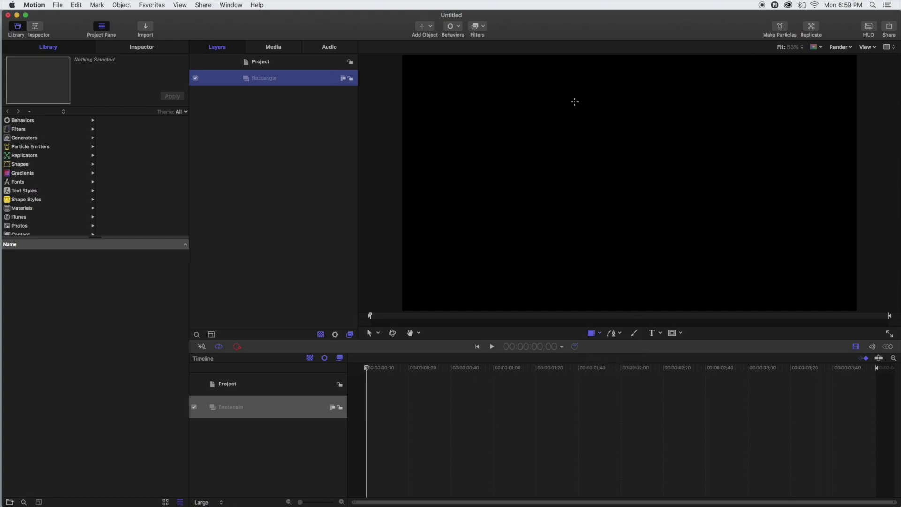
{"action": "left_click_drag", "start_coordinate": [515, 124], "coordinate": [714, 239]}
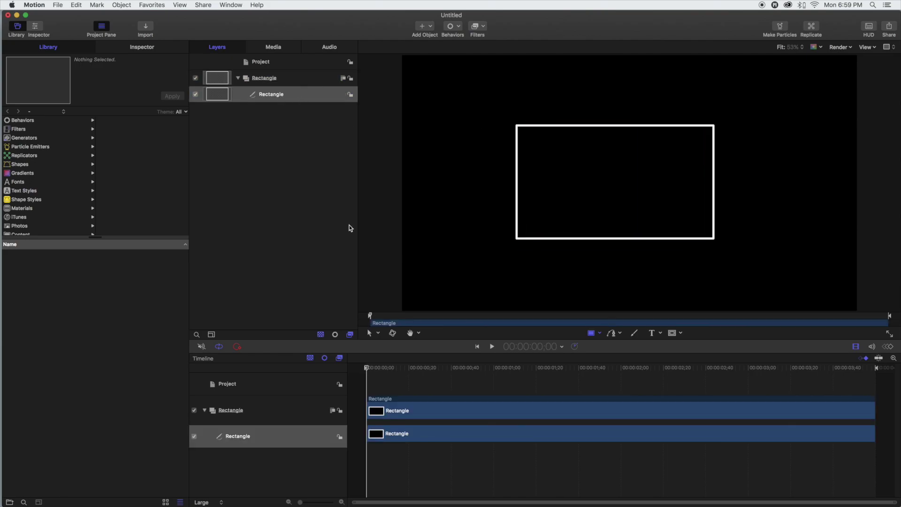
{"action": "left_click", "coordinate": [370, 334]}
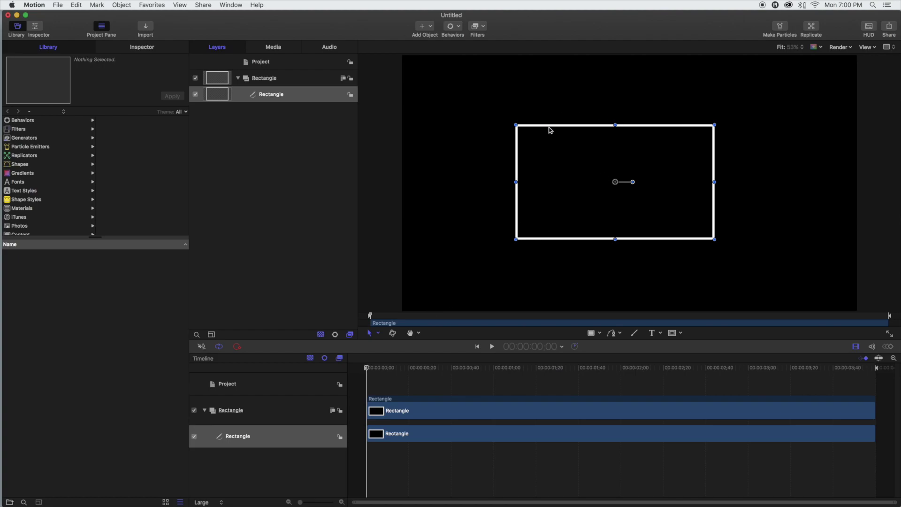
{"action": "mouse_move", "coordinate": [547, 128]}
{"action": "left_mouse_down"}
{"action": "mouse_move", "coordinate": [563, 127]}
{"action": "mouse_move", "coordinate": [564, 114]}
{"action": "mouse_move", "coordinate": [564, 129]}
{"action": "left_mouse_up"}
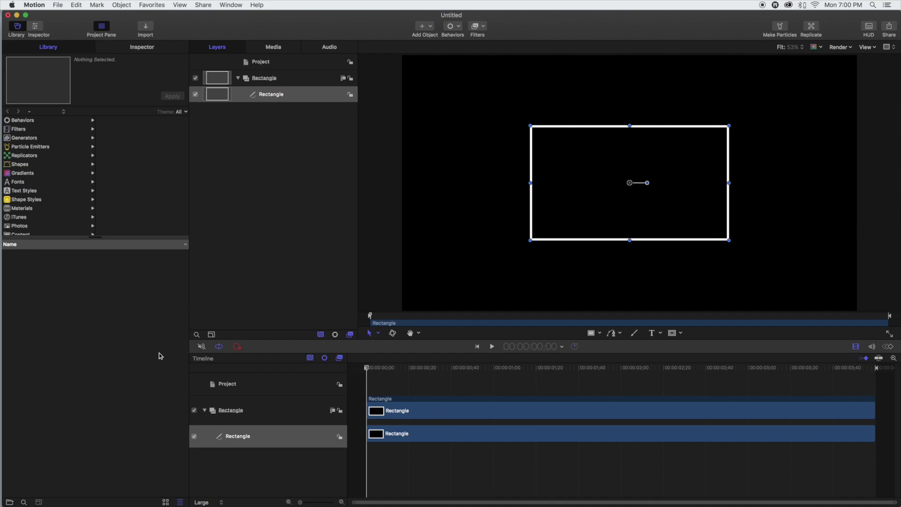
Step: Set the rectangle outline's Joint, Start Cap and End Cap to Square
{"action": "left_click", "coordinate": [139, 49]}
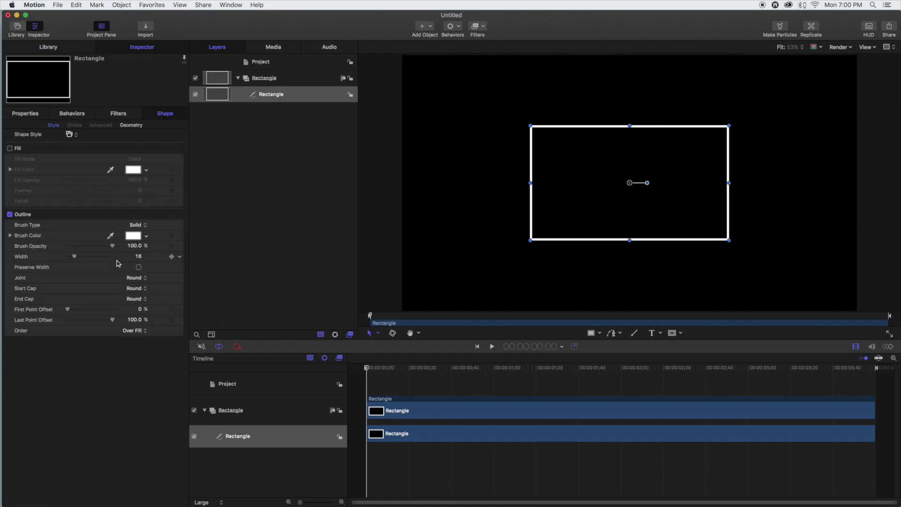
{"action": "left_click", "coordinate": [146, 280]}
{"action": "left_click", "coordinate": [137, 271]}
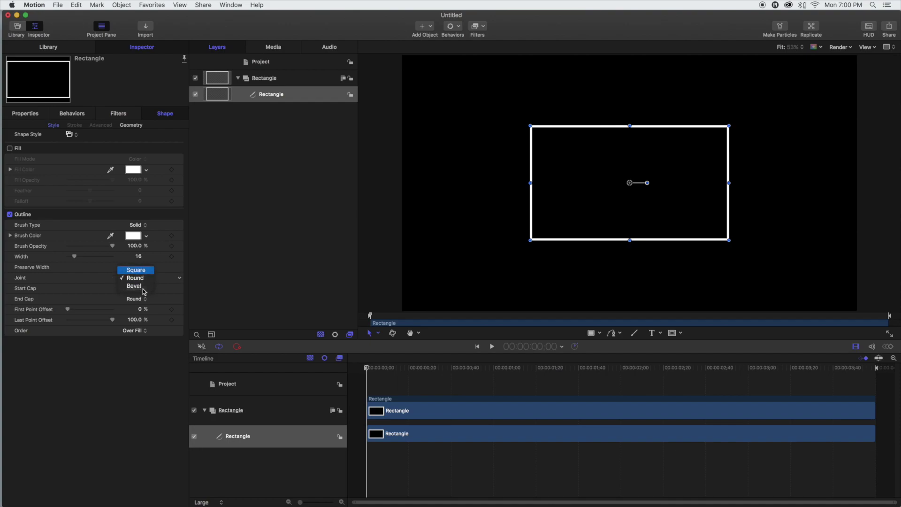
{"action": "left_click", "coordinate": [144, 289]}
{"action": "left_click", "coordinate": [143, 281]}
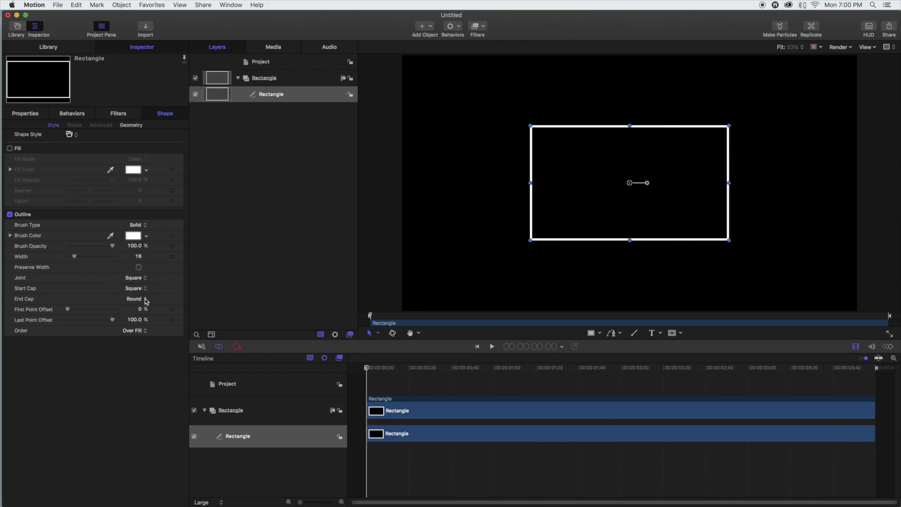
{"action": "left_click", "coordinate": [144, 300]}
{"action": "left_click", "coordinate": [141, 288]}
{"action": "left_click", "coordinate": [263, 63]}
Step: Add a new empty group and name it 'Text'
{"action": "left_click", "coordinate": [427, 28]}
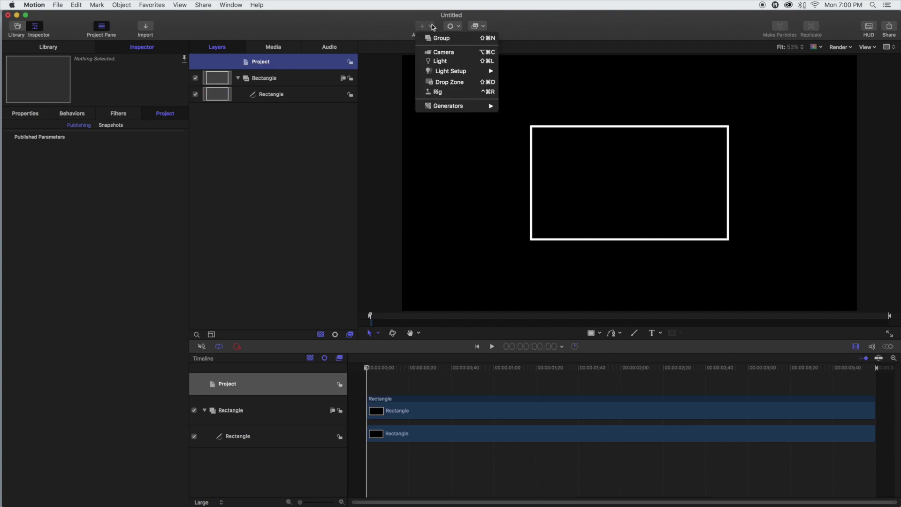
{"action": "left_click", "coordinate": [438, 35]}
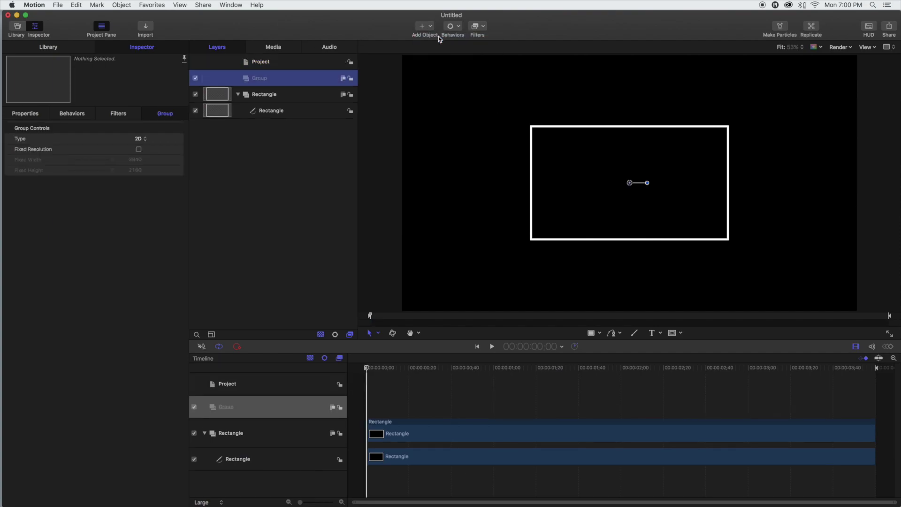
{"action": "double_click", "coordinate": [292, 78]}
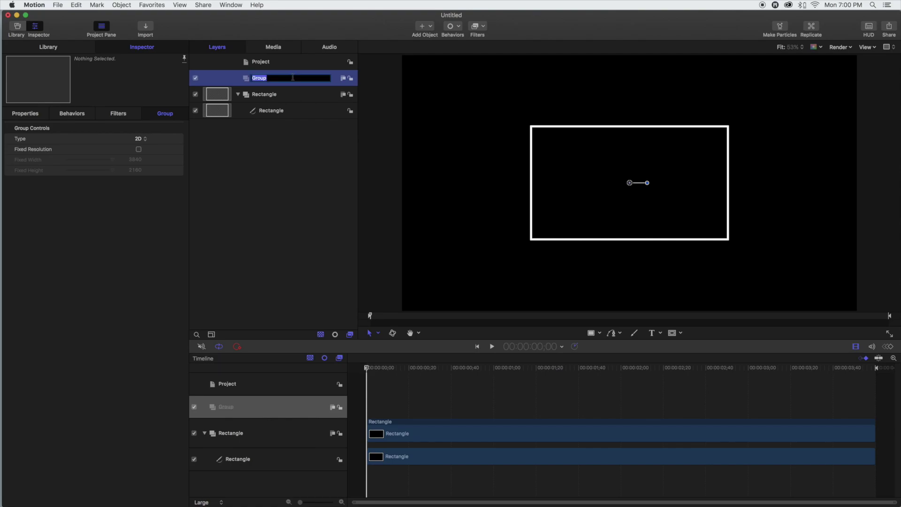
{"action": "key", "text": "BackSpace"}
{"action": "type", "text": "Text"}
{"action": "key", "text": "Return"}
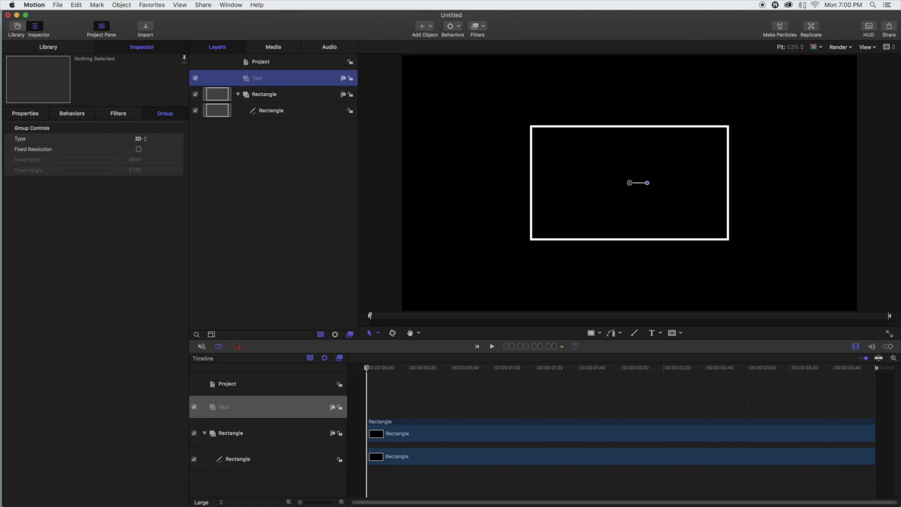
{"action": "left_click", "coordinate": [440, 113]}
Step: Move the playhead to the 1-second mark, 00:00:01:00
{"action": "key", "text": "space"}
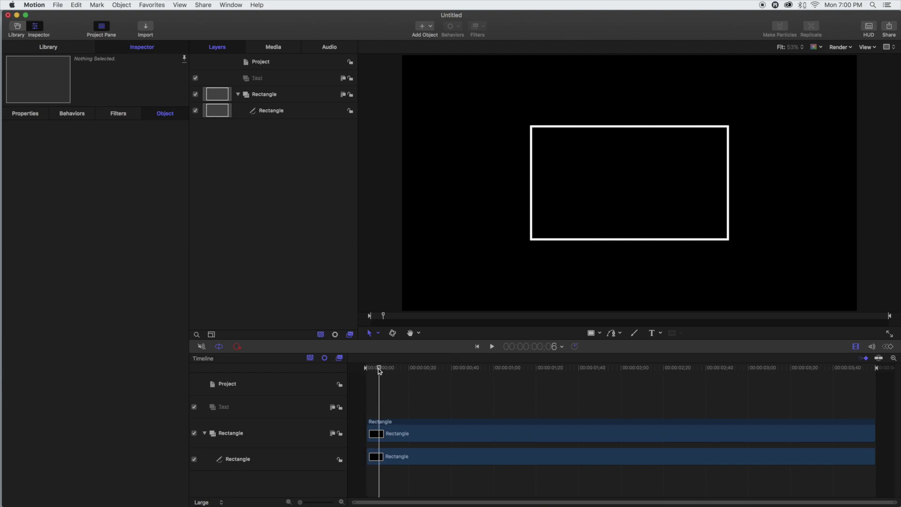
{"action": "left_click", "coordinate": [549, 347]}
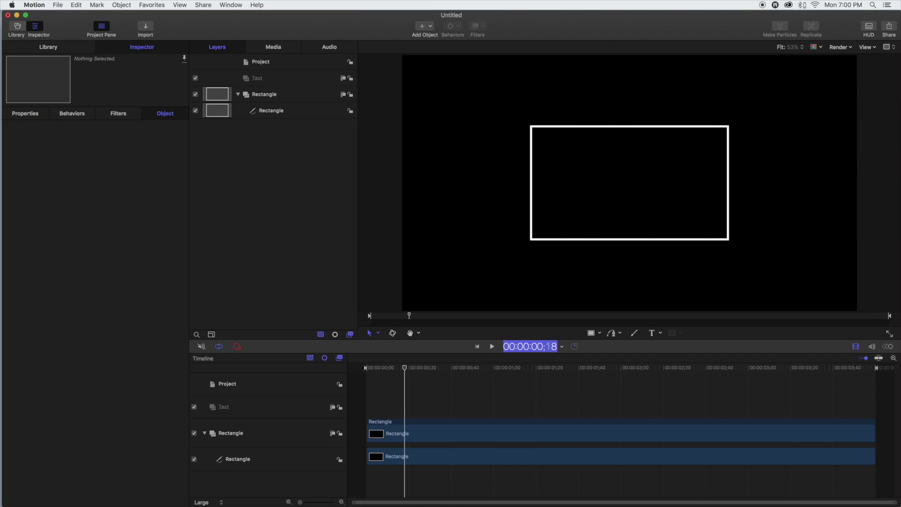
{"action": "type", "text": "100"}
{"action": "key", "text": "Return"}
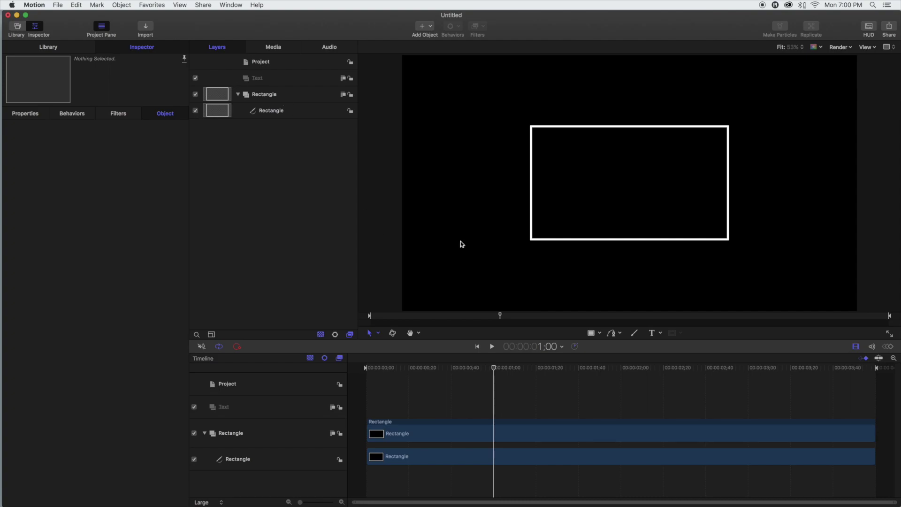
Step: Type 'VIDEO' on the canvas, then enlarge and centre it inside the rectangle outline
{"action": "left_click", "coordinate": [500, 280]}
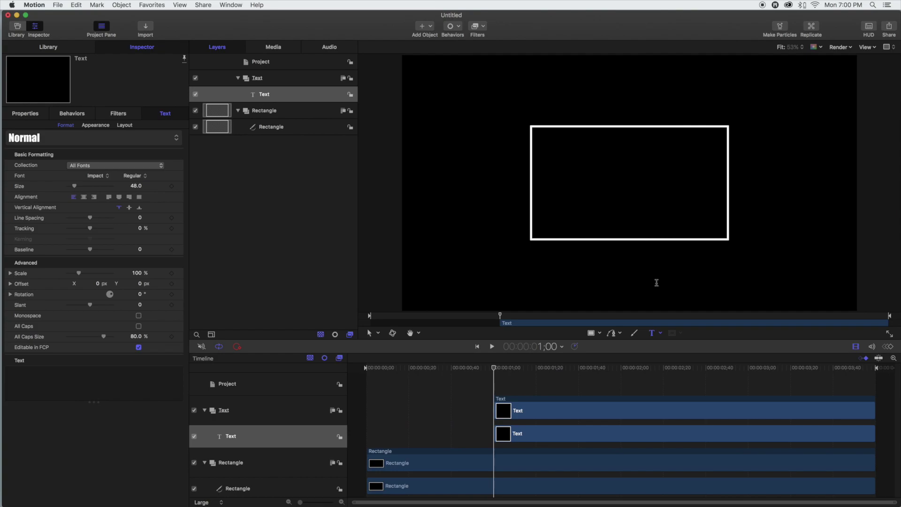
{"action": "type", "text": "VIDEO"}
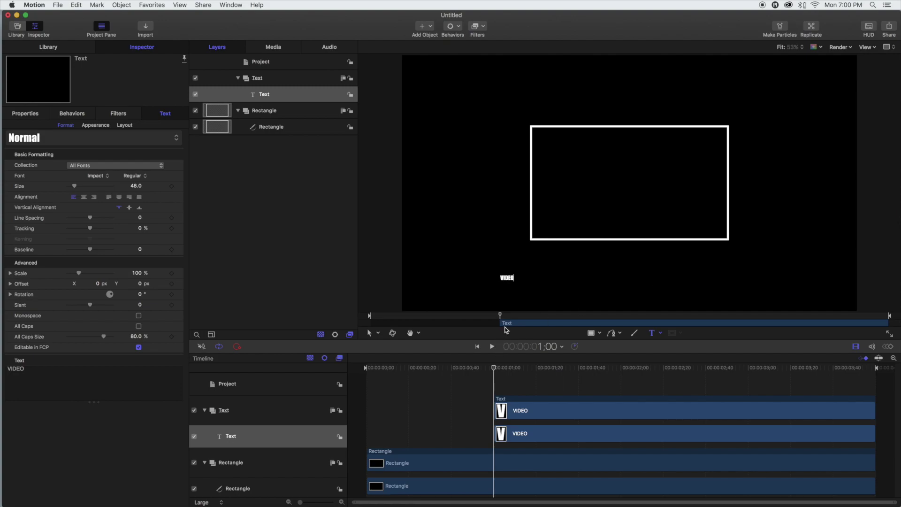
{"action": "left_click", "coordinate": [369, 333]}
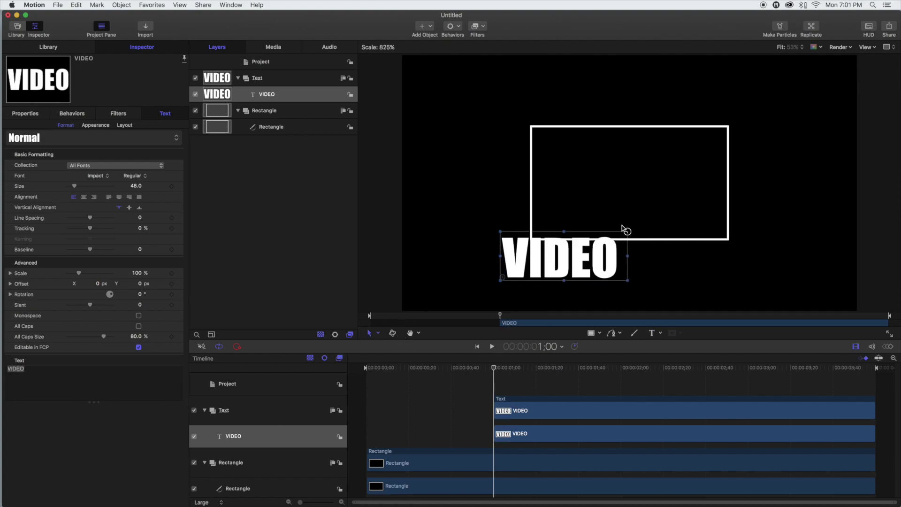
{"action": "left_click_drag", "start_coordinate": [568, 269], "coordinate": [610, 201]}
{"action": "left_click_drag", "start_coordinate": [701, 156], "coordinate": [720, 140]}
{"action": "left_click_drag", "start_coordinate": [669, 179], "coordinate": [669, 183]}
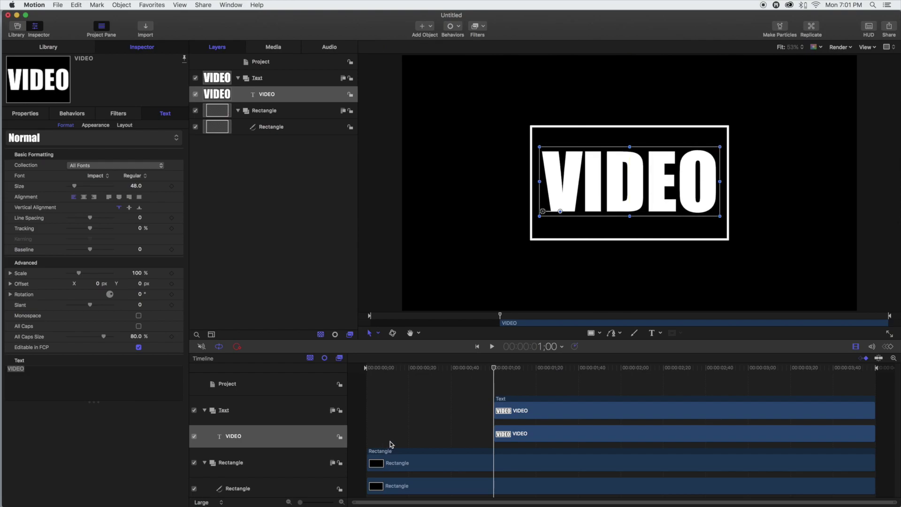
Step: Make the rectangle shorter and wider, then shift it left to frame VIDEO evenly
{"action": "left_click", "coordinate": [414, 463]}
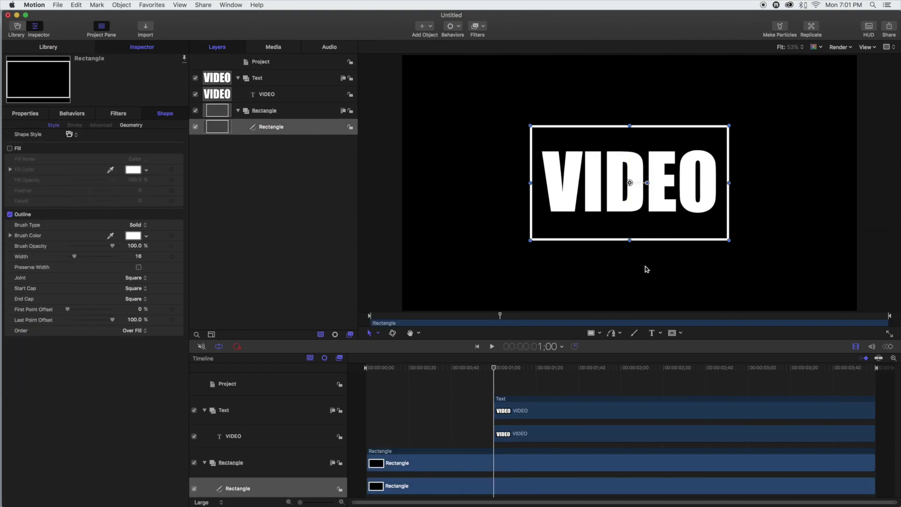
{"action": "left_click_drag", "start_coordinate": [629, 241], "coordinate": [629, 228]}
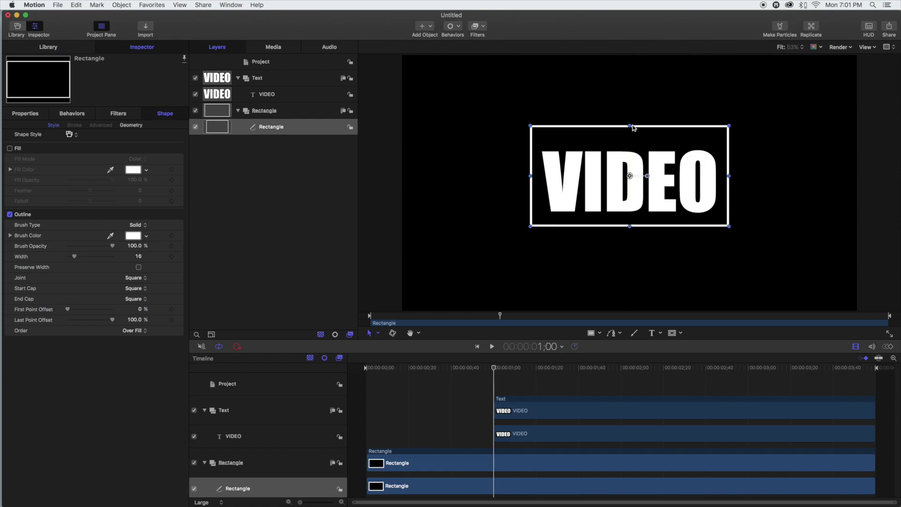
{"action": "left_click_drag", "start_coordinate": [630, 126], "coordinate": [629, 135]}
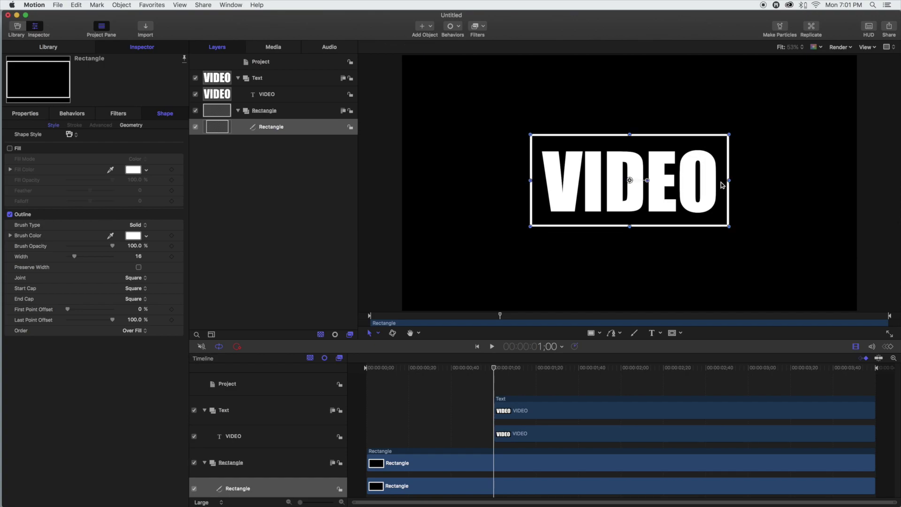
{"action": "left_click_drag", "start_coordinate": [728, 180], "coordinate": [762, 181]}
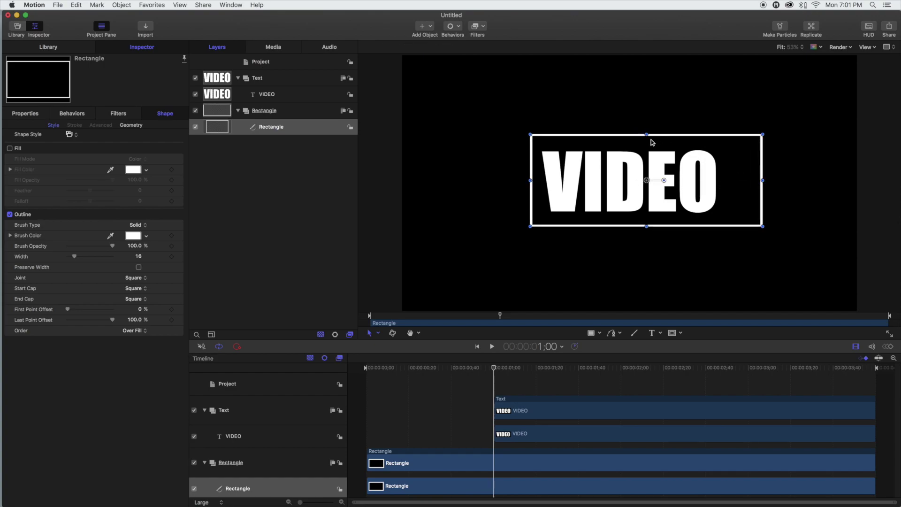
{"action": "left_click_drag", "start_coordinate": [644, 143], "coordinate": [626, 143]}
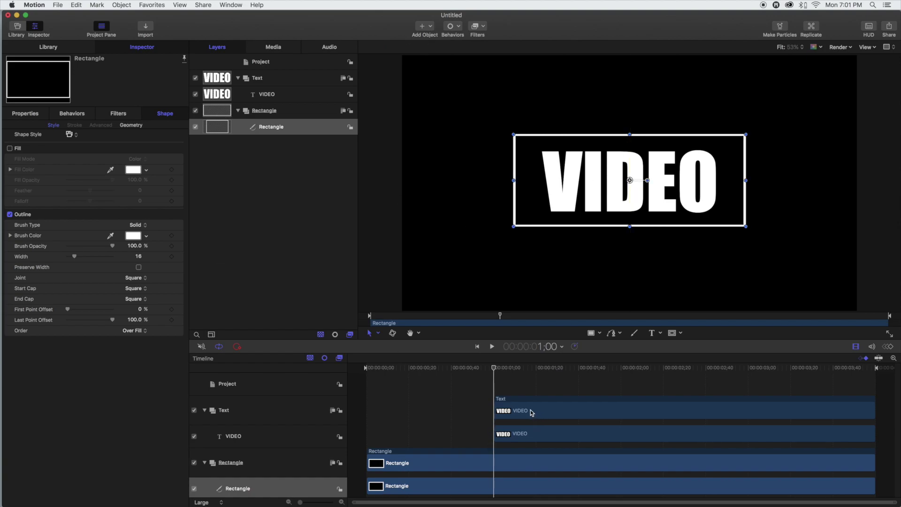
Step: Raise VIDEO's tracking to 5.94% and nudge the text left inside the box
{"action": "left_click", "coordinate": [543, 427]}
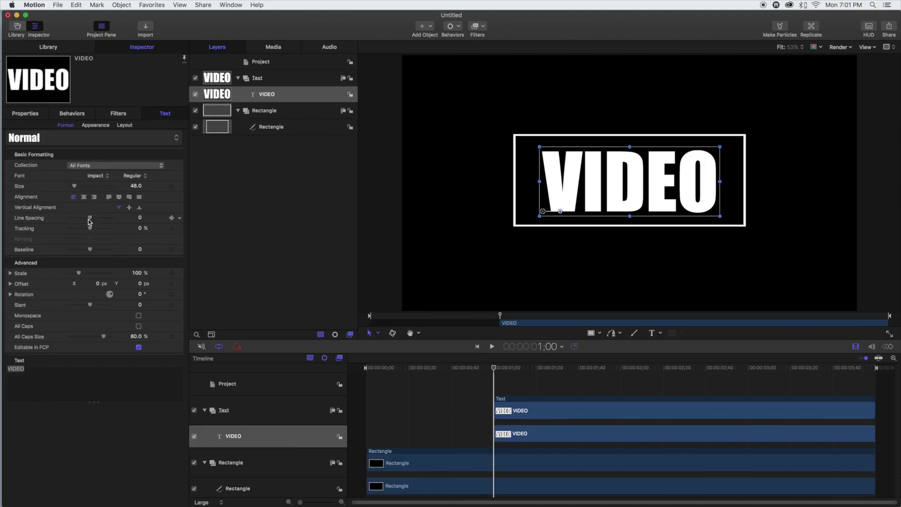
{"action": "left_click_drag", "start_coordinate": [90, 229], "coordinate": [93, 230]}
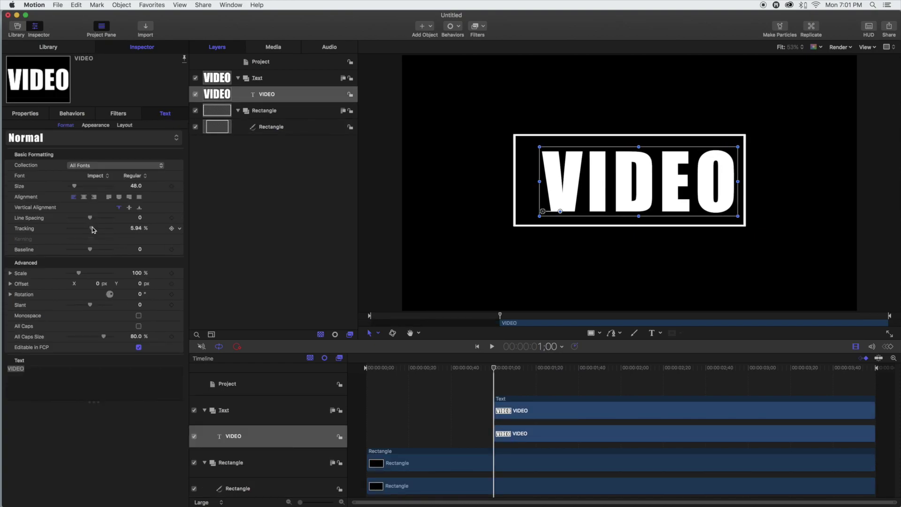
{"action": "left_click_drag", "start_coordinate": [655, 189], "coordinate": [647, 190]}
Step: Trim the VIDEO text's out point to about 3;06 and preview the ending
{"action": "left_click_drag", "start_coordinate": [495, 370], "coordinate": [749, 397]}
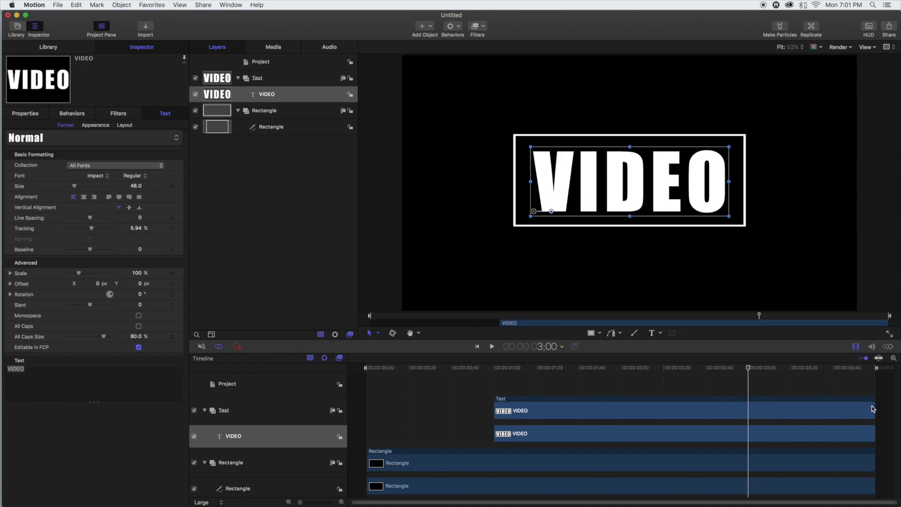
{"action": "left_click_drag", "start_coordinate": [874, 406], "coordinate": [748, 406]}
{"action": "left_click_drag", "start_coordinate": [750, 370], "coordinate": [499, 388]}
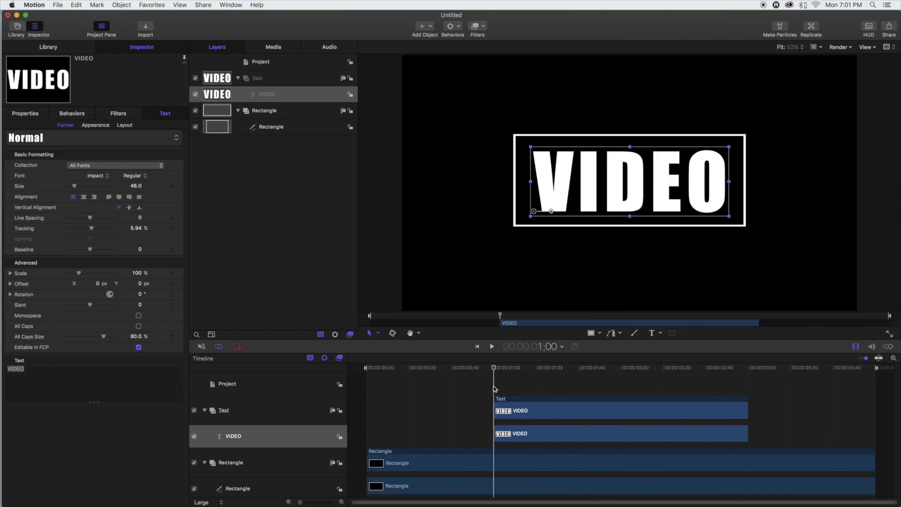
Step: Add the Text-Basic Rotate In behavior to VIDEO and preview it
{"action": "left_click", "coordinate": [458, 29]}
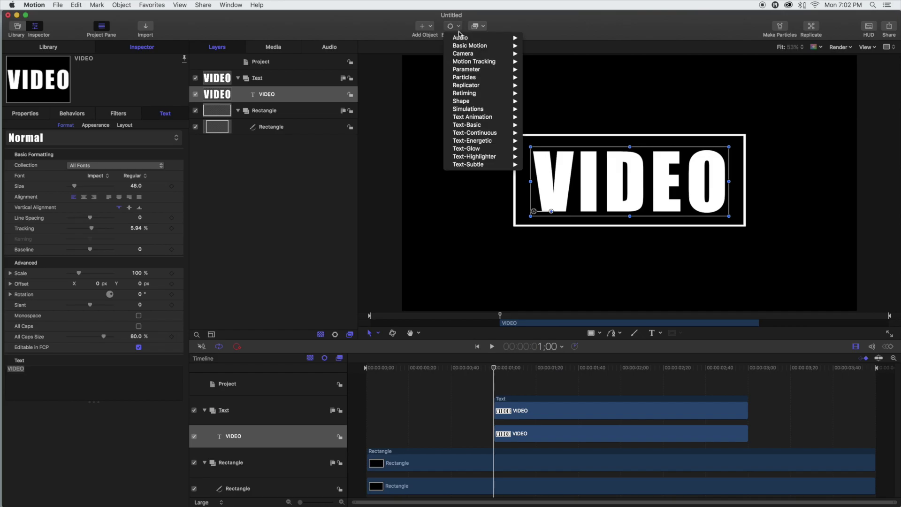
{"action": "mouse_move", "coordinate": [469, 125]}
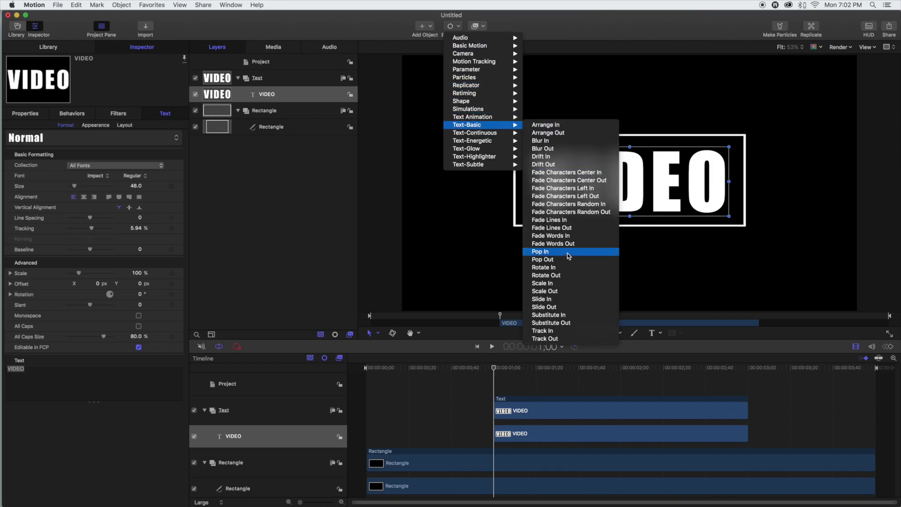
{"action": "left_click", "coordinate": [566, 267]}
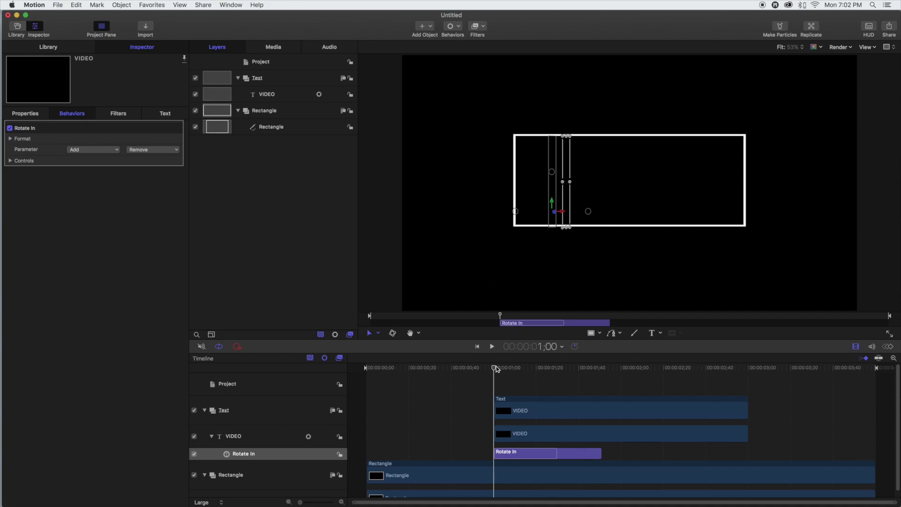
{"action": "left_click_drag", "start_coordinate": [497, 369], "coordinate": [663, 380]}
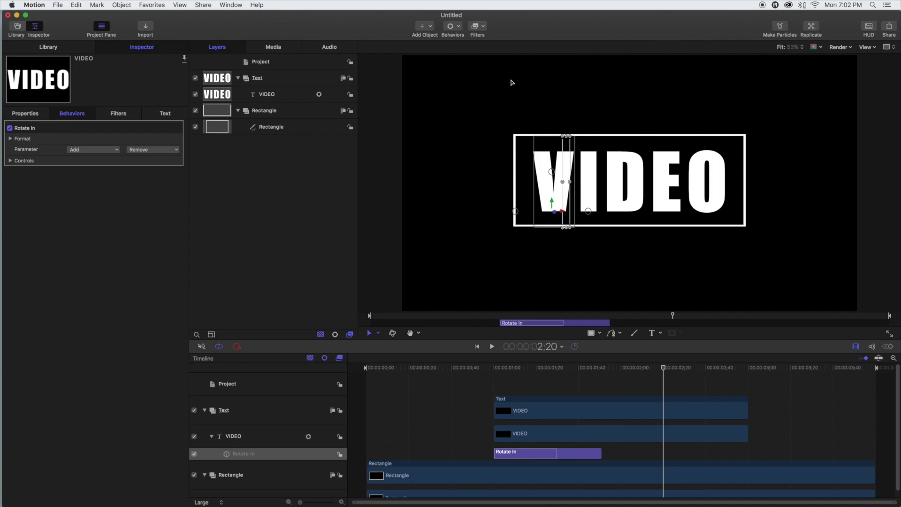
Step: Add Rotate Out to VIDEO, align it to the text's end, and preview
{"action": "left_click", "coordinate": [461, 29]}
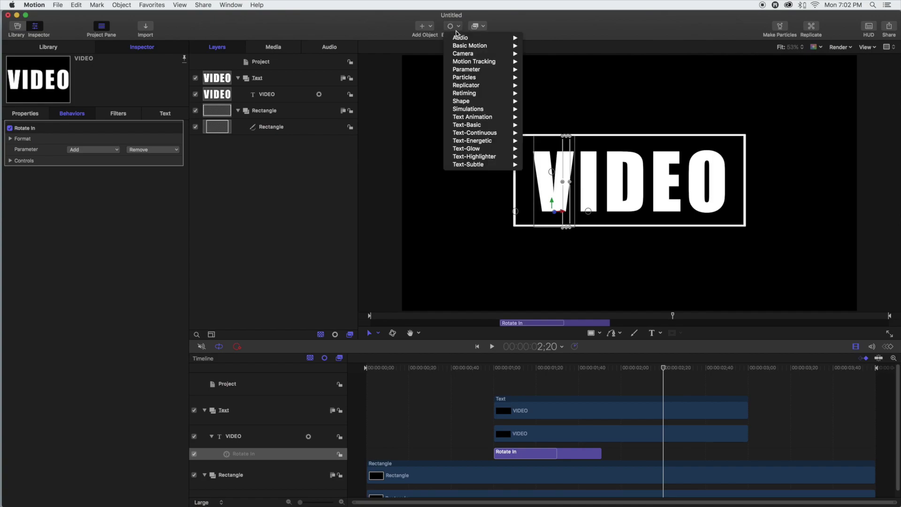
{"action": "mouse_move", "coordinate": [483, 126]}
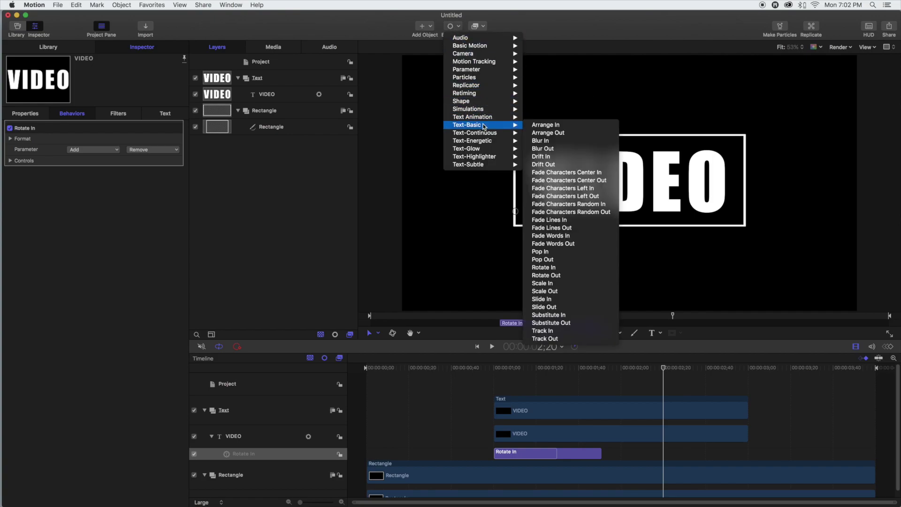
{"action": "left_click", "coordinate": [545, 275]}
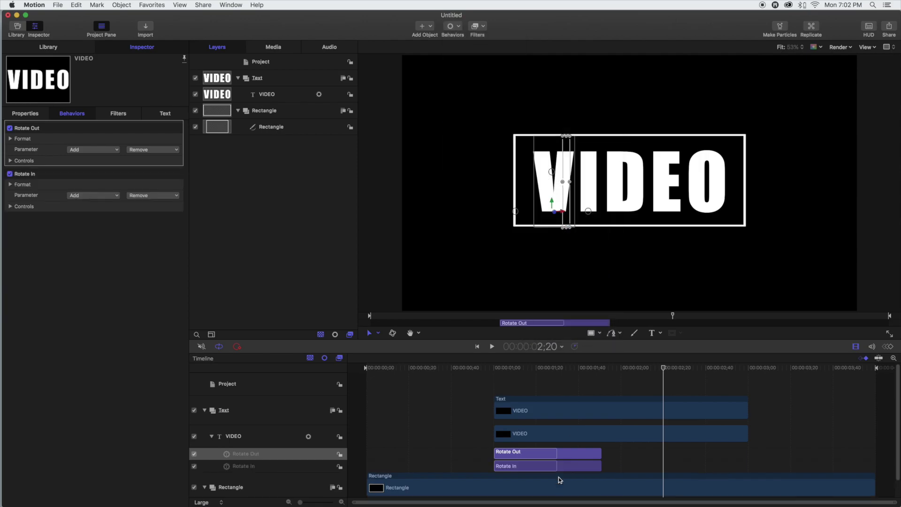
{"action": "left_click_drag", "start_coordinate": [508, 454], "coordinate": [654, 454]}
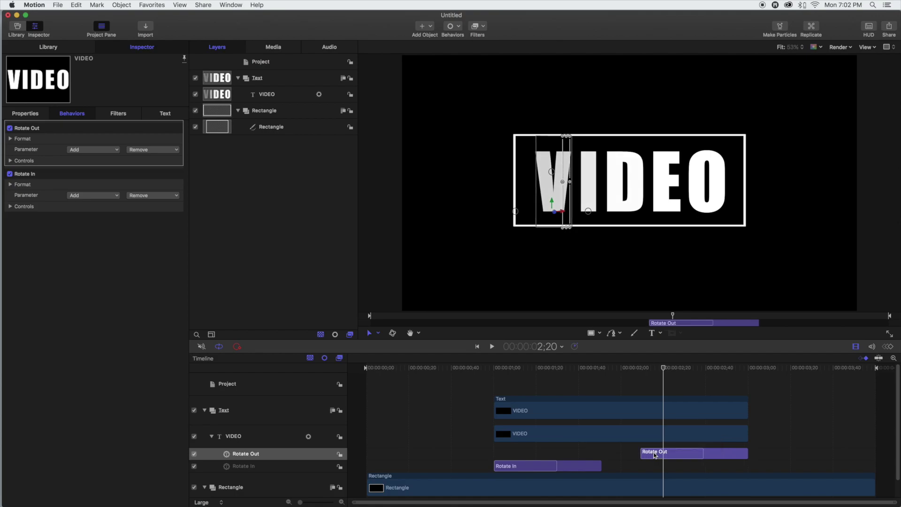
{"action": "left_click_drag", "start_coordinate": [663, 372], "coordinate": [777, 385]}
{"action": "scroll", "coordinate": [537, 432], "scroll_direction": "down", "scroll_amount": 2}
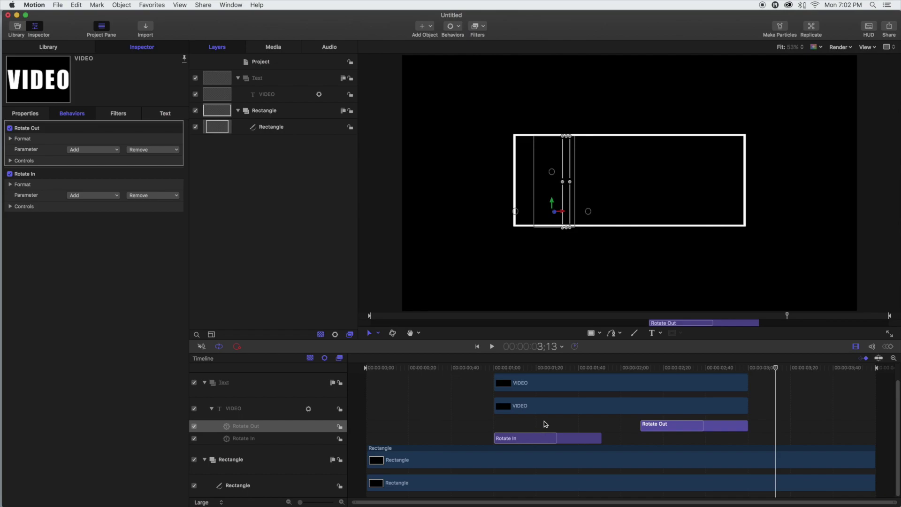
Step: Apply the Library's Shape Write On behavior to the Rectangle layer and preview the outline drawing
{"action": "key", "text": "Home"}
{"action": "left_click", "coordinate": [71, 52]}
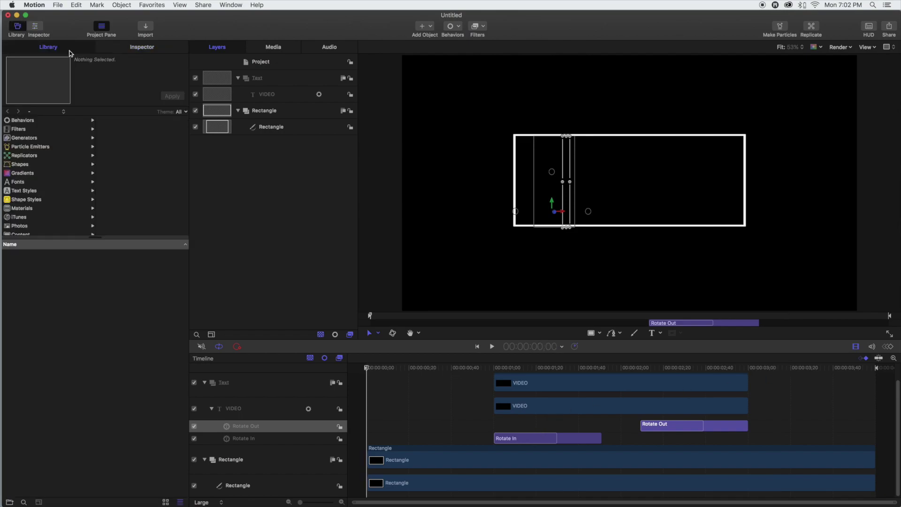
{"action": "left_click", "coordinate": [23, 122]}
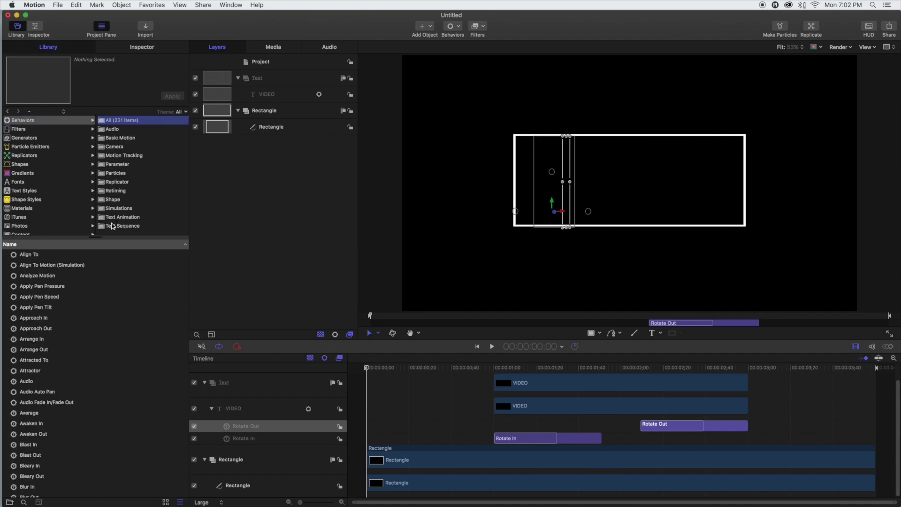
{"action": "left_click", "coordinate": [113, 200]}
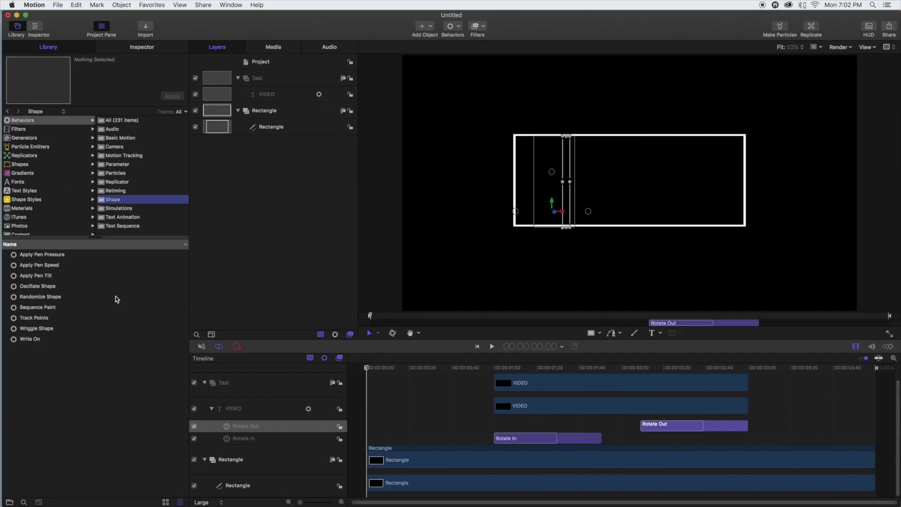
{"action": "left_click", "coordinate": [28, 339]}
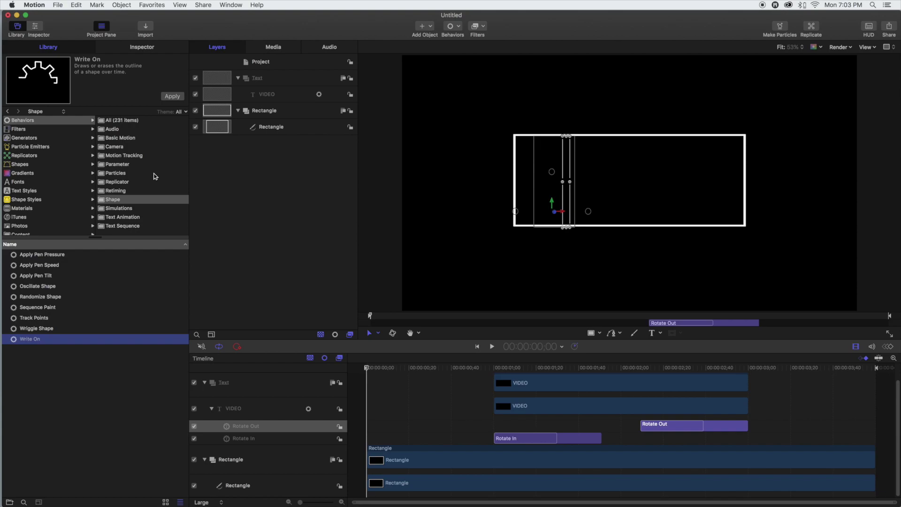
{"action": "left_click_drag", "start_coordinate": [30, 339], "coordinate": [375, 488]}
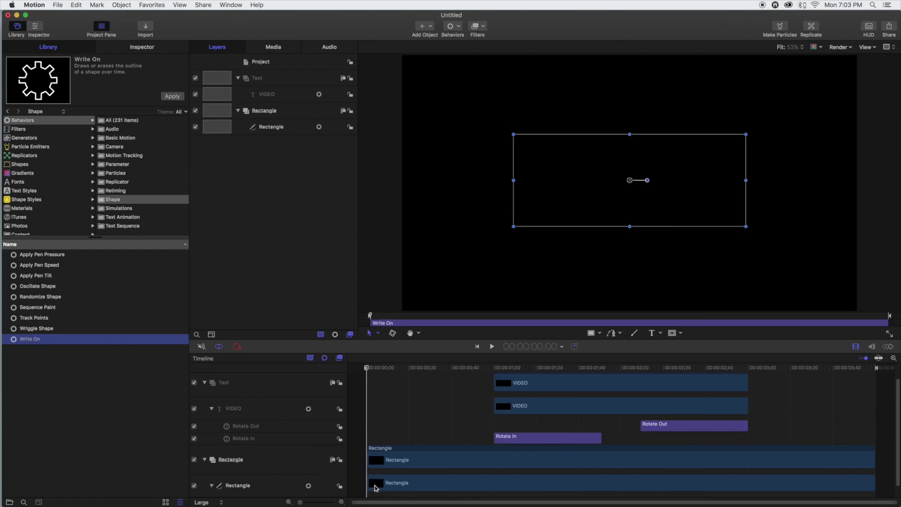
{"action": "left_click", "coordinate": [367, 371]}
{"action": "mouse_move", "coordinate": [366, 371]}
{"action": "left_mouse_down"}
{"action": "mouse_move", "coordinate": [588, 386]}
{"action": "mouse_move", "coordinate": [626, 373]}
{"action": "mouse_move", "coordinate": [879, 383]}
{"action": "mouse_move", "coordinate": [359, 386]}
{"action": "left_mouse_up"}
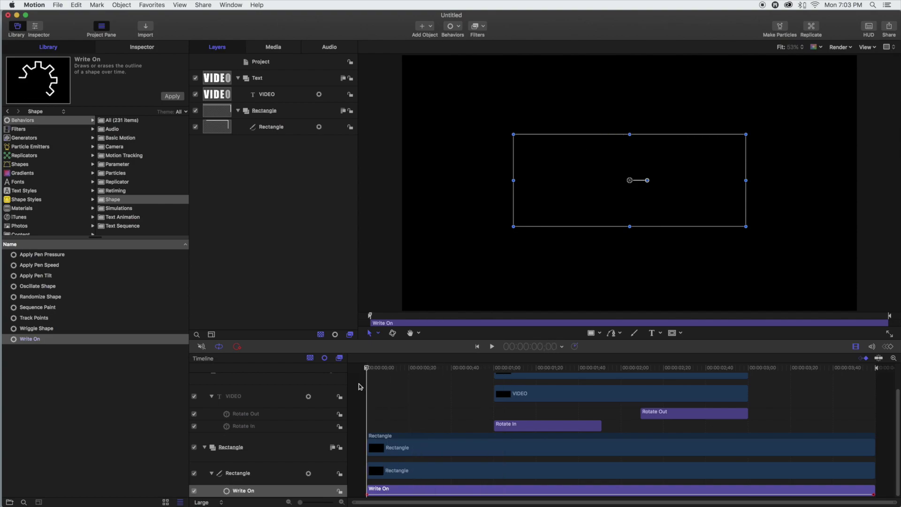
{"action": "left_click", "coordinate": [396, 494]}
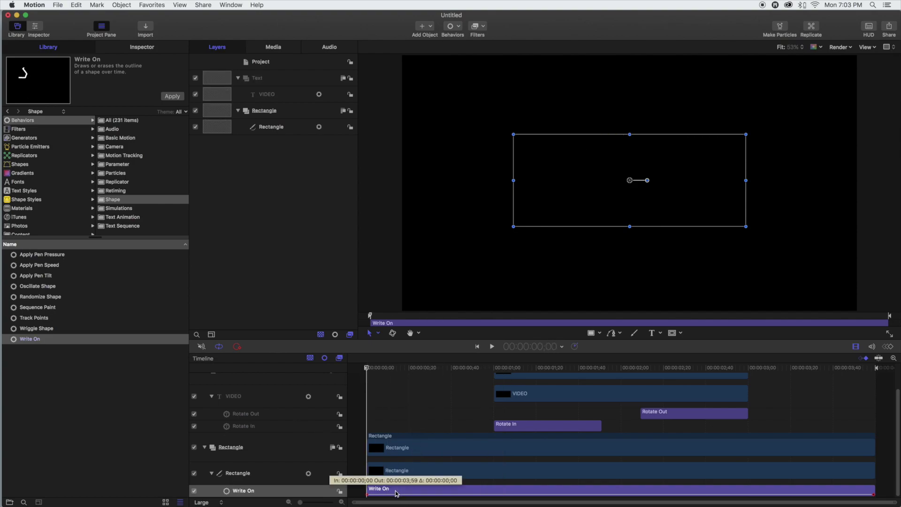
{"action": "left_click", "coordinate": [134, 48]}
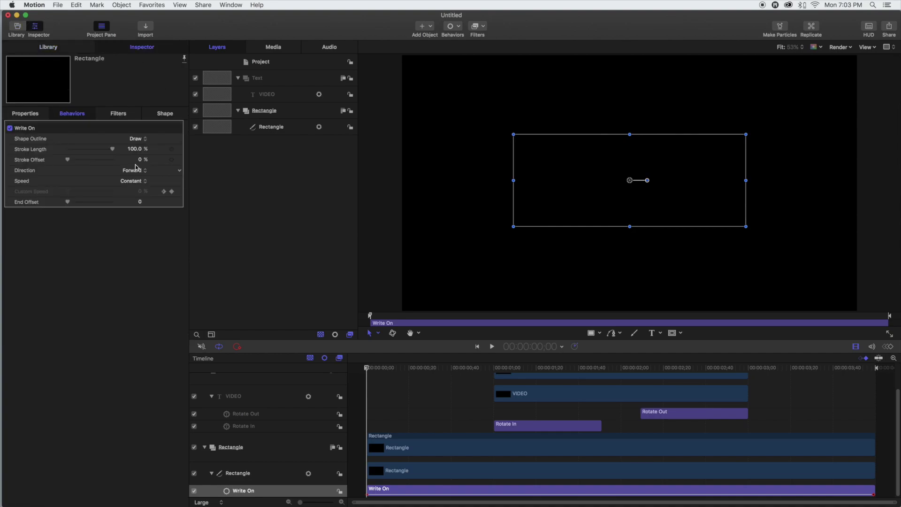
Step: Set Write On's Shape Outline to Draw and Erase and preview it partway
{"action": "left_click", "coordinate": [136, 139]}
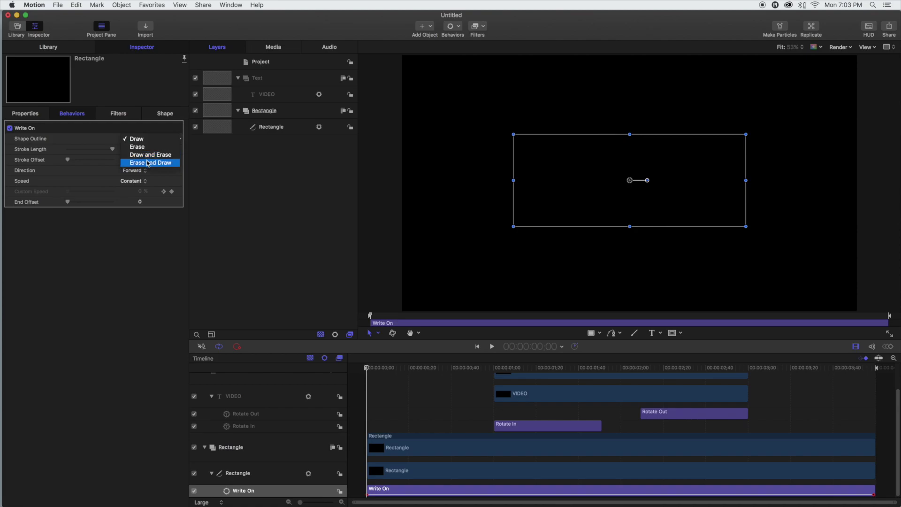
{"action": "left_click", "coordinate": [146, 156]}
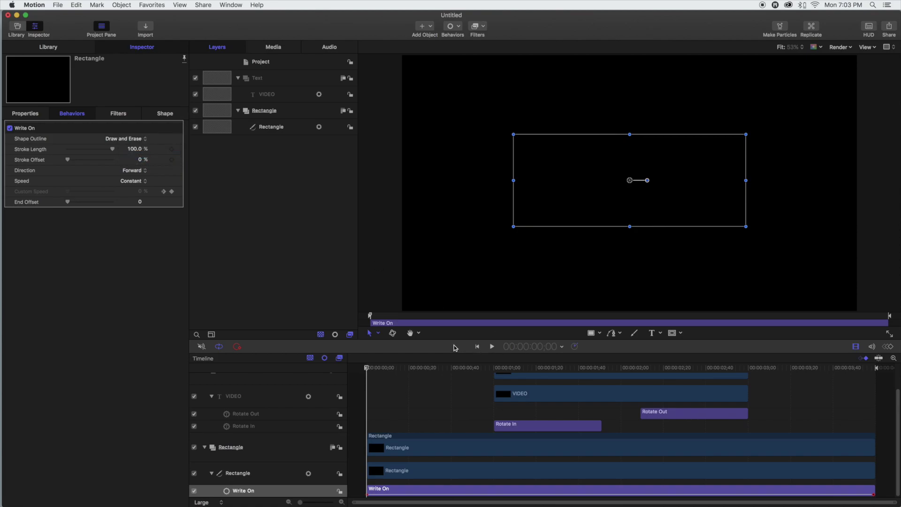
{"action": "mouse_move", "coordinate": [369, 369]}
{"action": "left_mouse_down"}
{"action": "mouse_move", "coordinate": [504, 369]}
{"action": "mouse_move", "coordinate": [876, 398]}
{"action": "mouse_move", "coordinate": [477, 396]}
{"action": "mouse_move", "coordinate": [592, 402]}
{"action": "mouse_move", "coordinate": [580, 402]}
{"action": "left_mouse_up"}
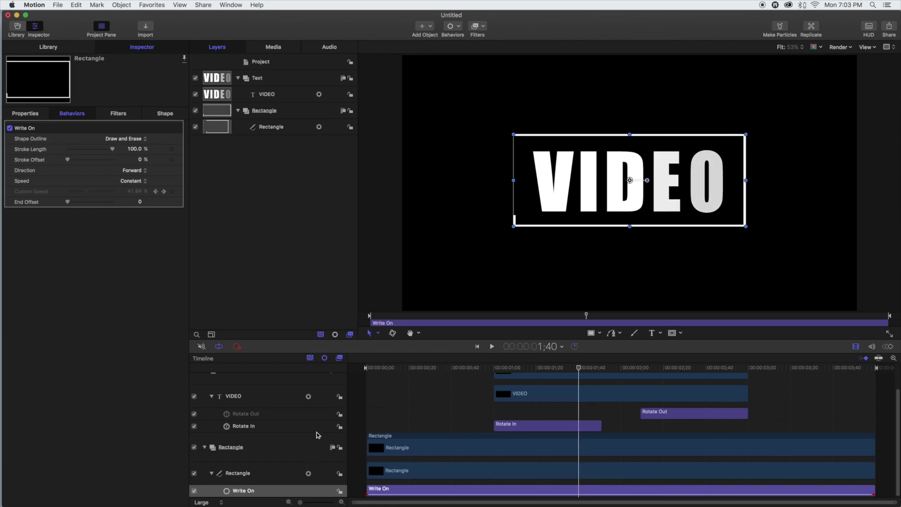
Step: Show the Keyframe Editor and set the Write On Speed to Custom
{"action": "left_click", "coordinate": [889, 347]}
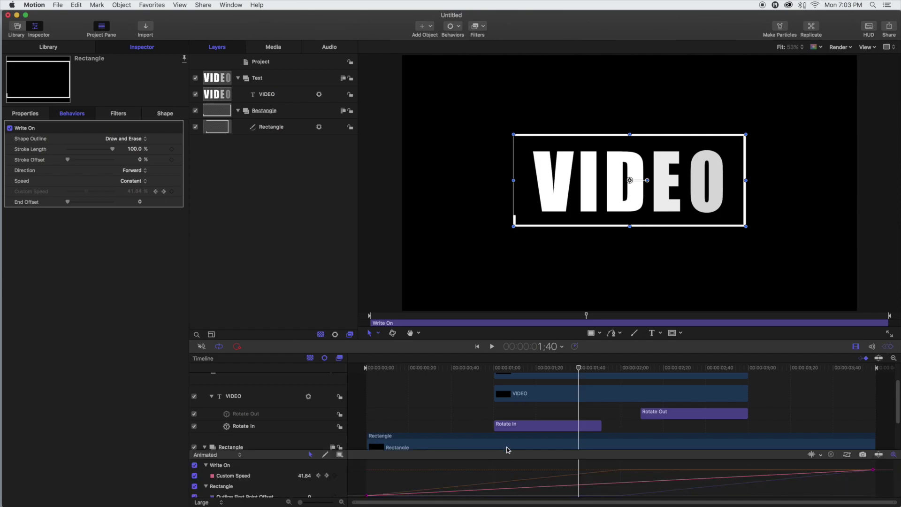
{"action": "scroll", "coordinate": [536, 440], "scroll_direction": "down", "scroll_amount": 2}
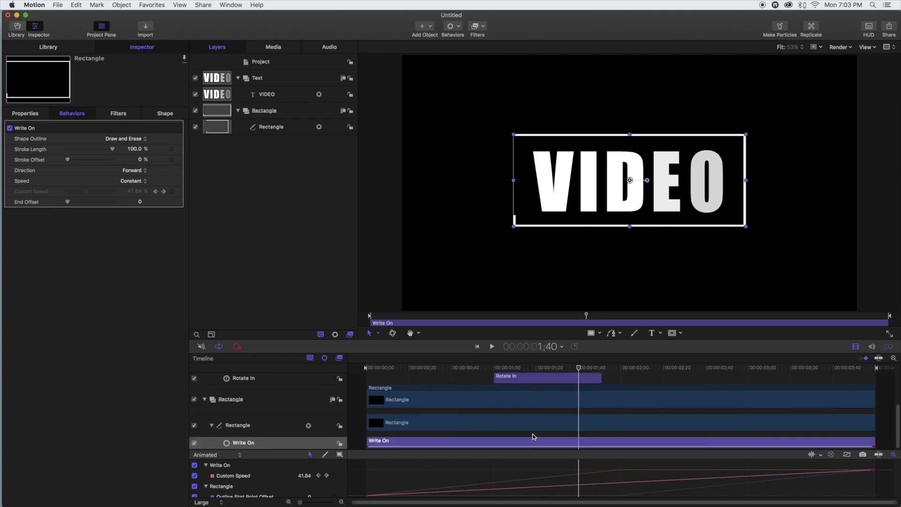
{"action": "left_click", "coordinate": [146, 183]}
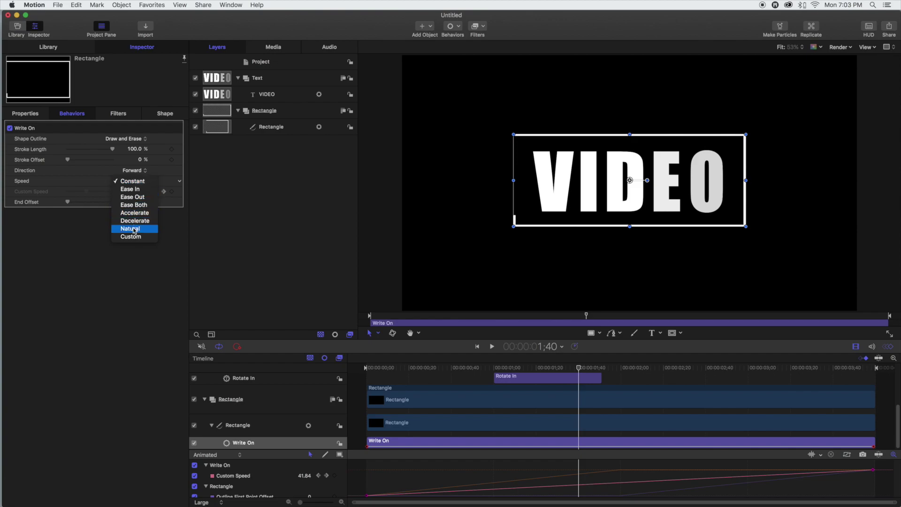
{"action": "left_click", "coordinate": [130, 236]}
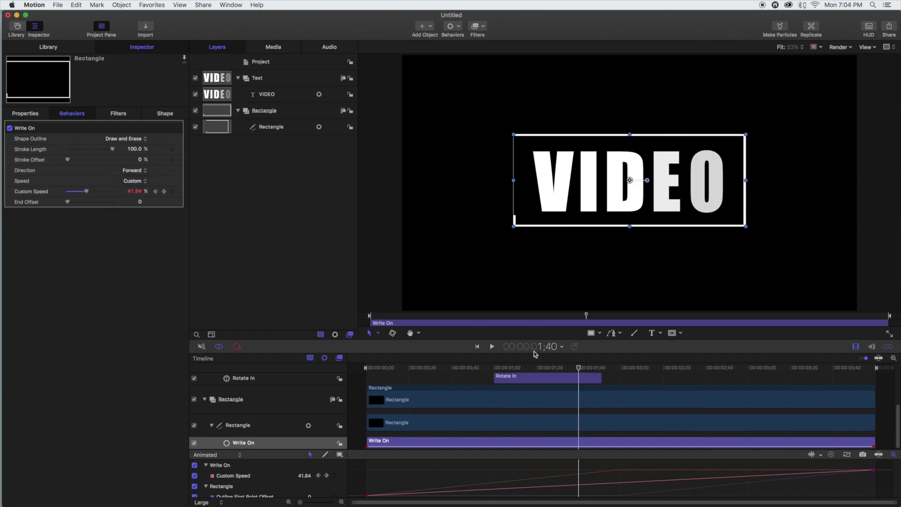
Step: Set the Custom Speed keyframe at 1;40 to 50%
{"action": "scroll", "coordinate": [328, 483], "scroll_direction": "down", "scroll_amount": 2}
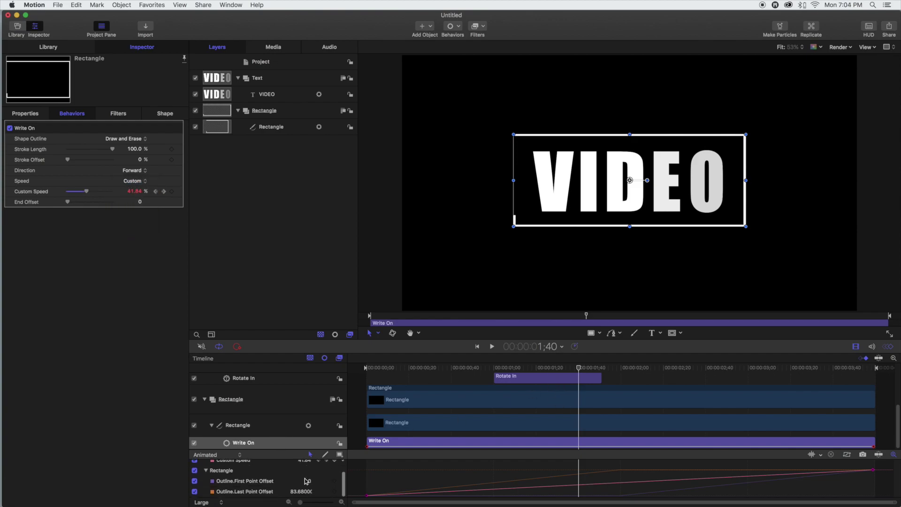
{"action": "scroll", "coordinate": [331, 486], "scroll_direction": "up", "scroll_amount": 2}
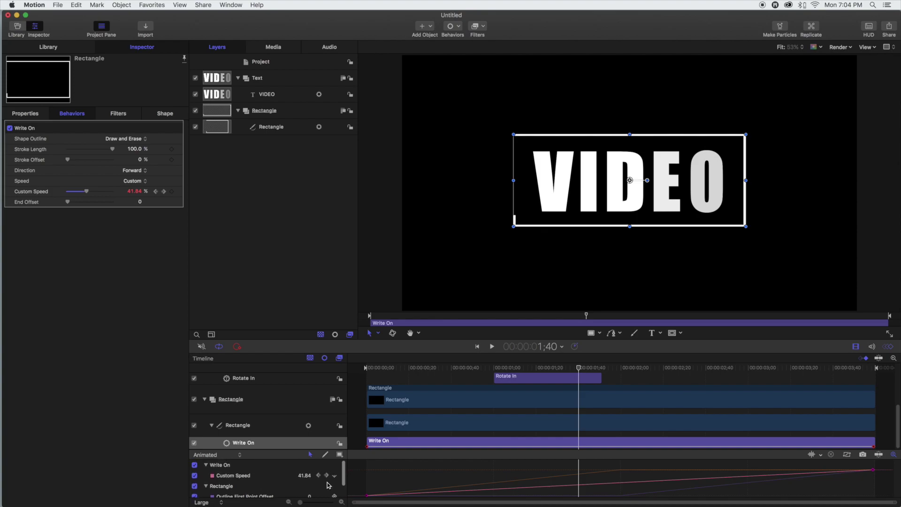
{"action": "left_click", "coordinate": [335, 476]}
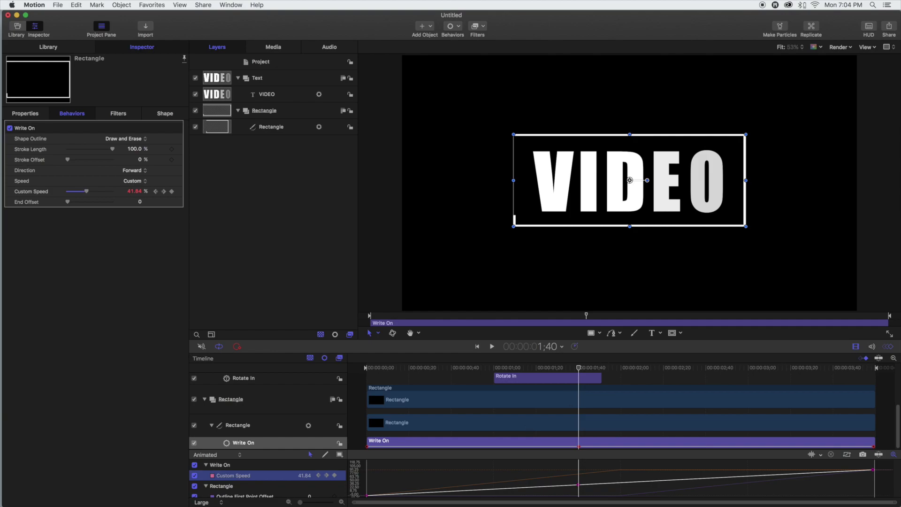
{"action": "left_click", "coordinate": [304, 475]}
{"action": "type", "text": "50"}
{"action": "key", "text": "Return"}
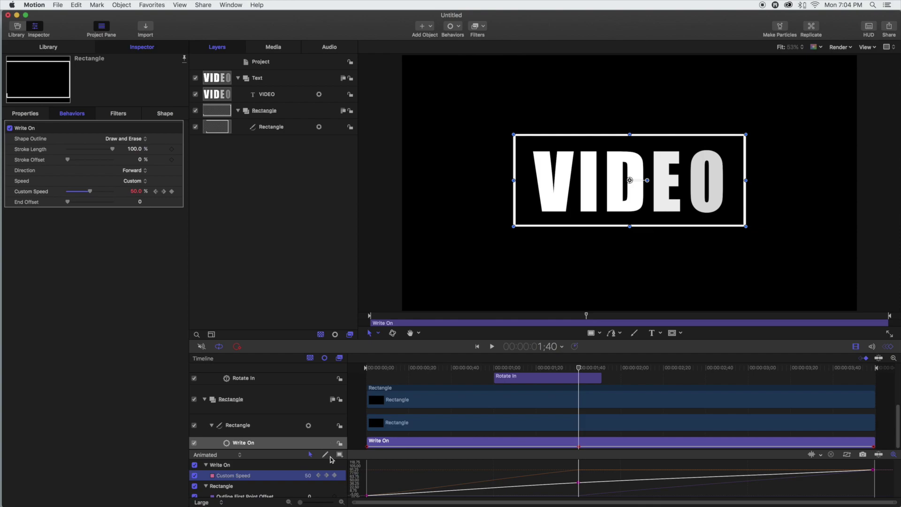
Step: Set the Custom Speed keyframe at 2:10 to 50%
{"action": "mouse_move", "coordinate": [579, 371]}
{"action": "left_mouse_down"}
{"action": "mouse_move", "coordinate": [359, 371]}
{"action": "mouse_move", "coordinate": [883, 385]}
{"action": "mouse_move", "coordinate": [604, 382]}
{"action": "mouse_move", "coordinate": [670, 384]}
{"action": "mouse_move", "coordinate": [641, 384]}
{"action": "left_mouse_up"}
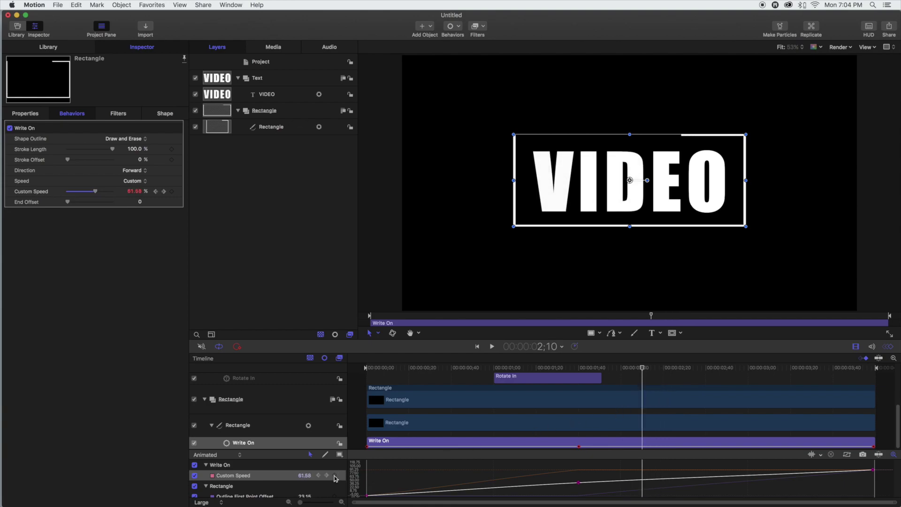
{"action": "left_click", "coordinate": [335, 477]}
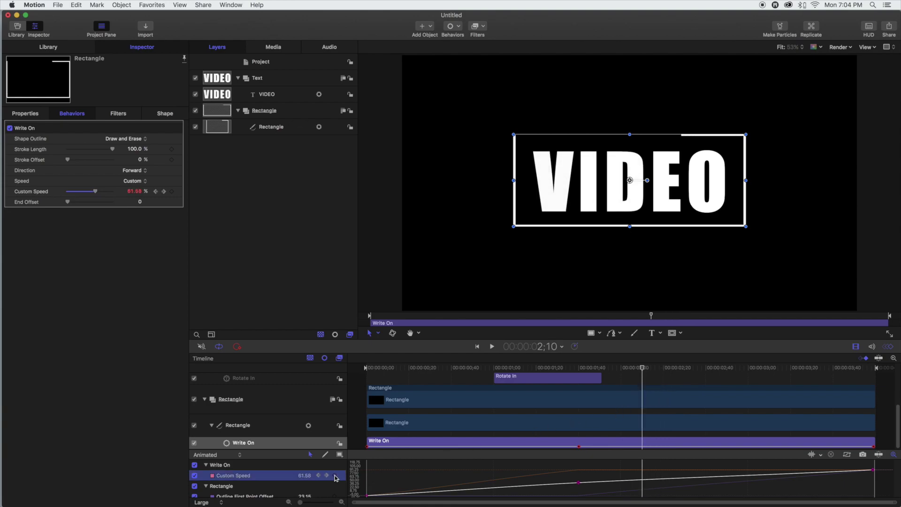
{"action": "left_click", "coordinate": [642, 479]}
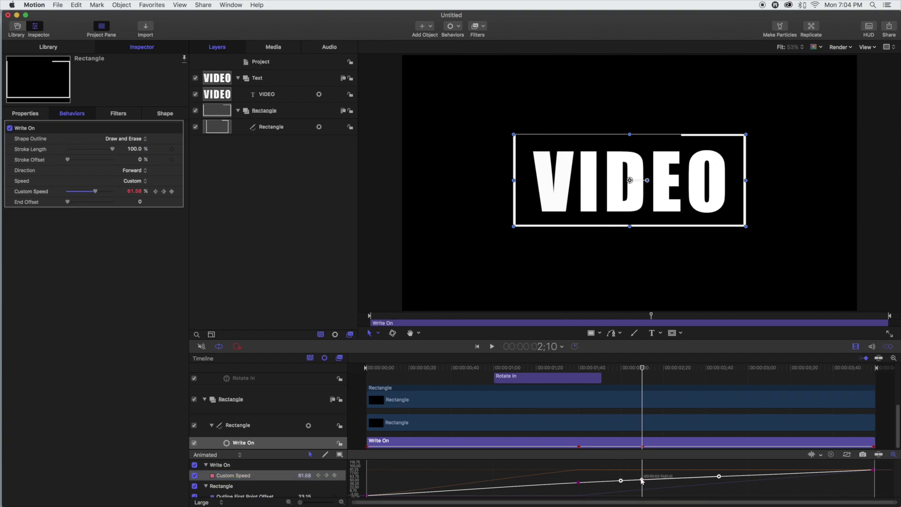
{"action": "double_click", "coordinate": [303, 476]}
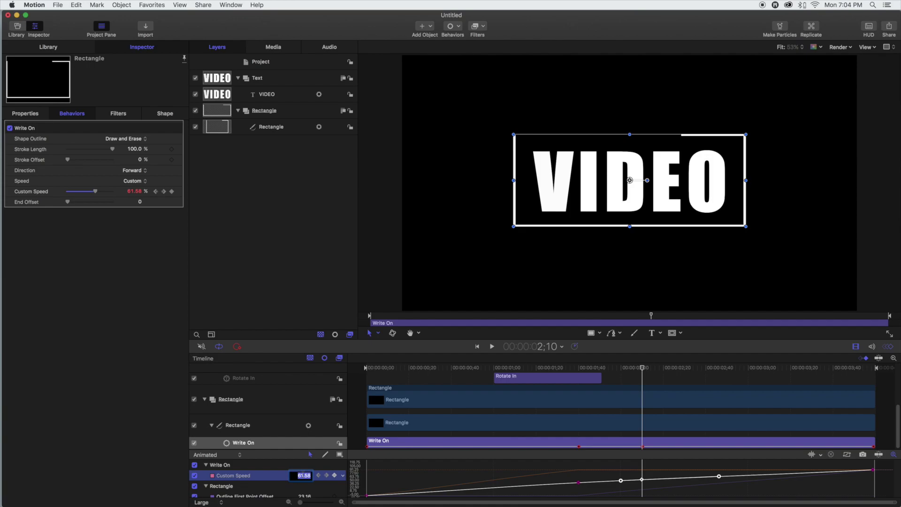
{"action": "type", "text": "50"}
{"action": "key", "text": "Return"}
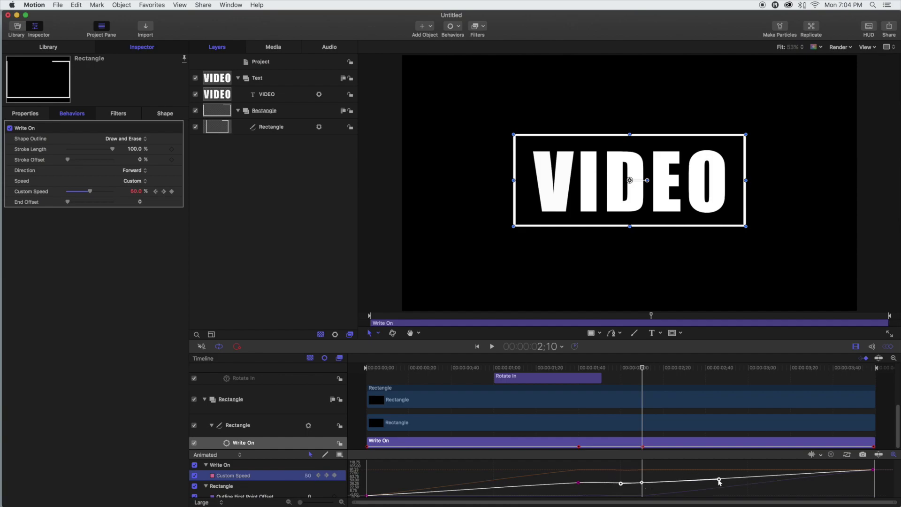
Step: Give the 2:10 keyframe Linear interpolation and scrub to preview the outline drawing on
{"action": "right_click", "coordinate": [642, 483]}
{"action": "mouse_move", "coordinate": [671, 477]}
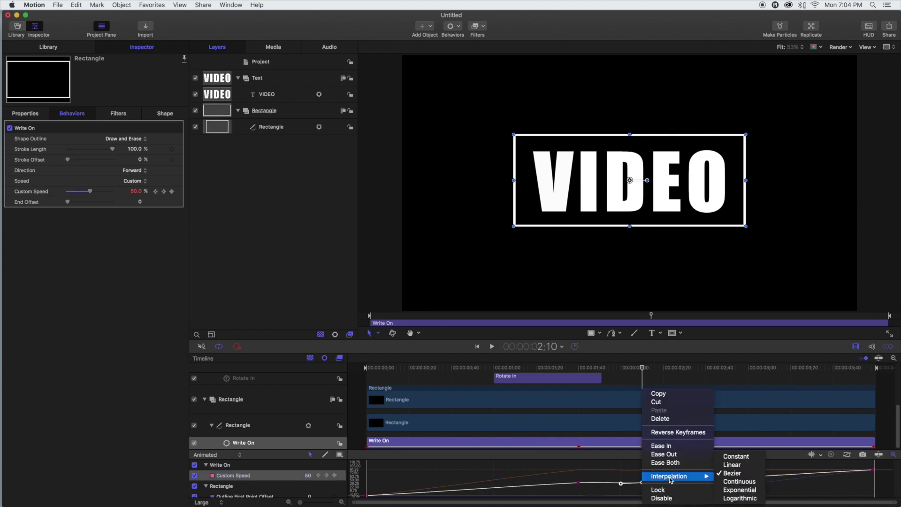
{"action": "left_click", "coordinate": [730, 464]}
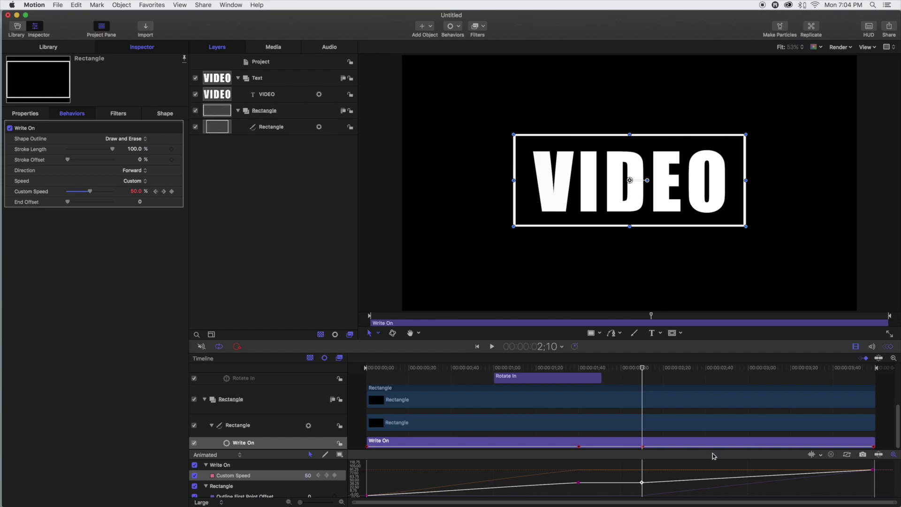
{"action": "mouse_move", "coordinate": [640, 368]}
{"action": "left_mouse_down"}
{"action": "mouse_move", "coordinate": [331, 386]}
{"action": "mouse_move", "coordinate": [614, 389]}
{"action": "mouse_move", "coordinate": [890, 406]}
{"action": "left_mouse_up"}
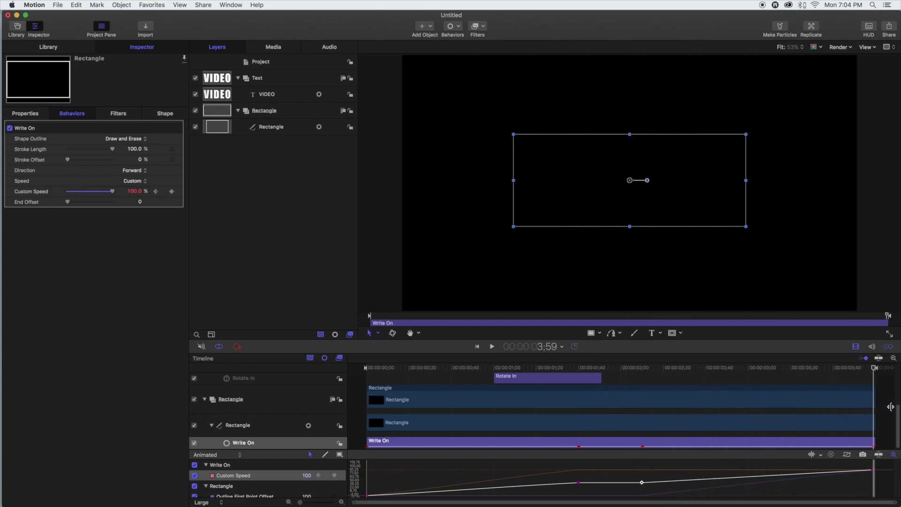